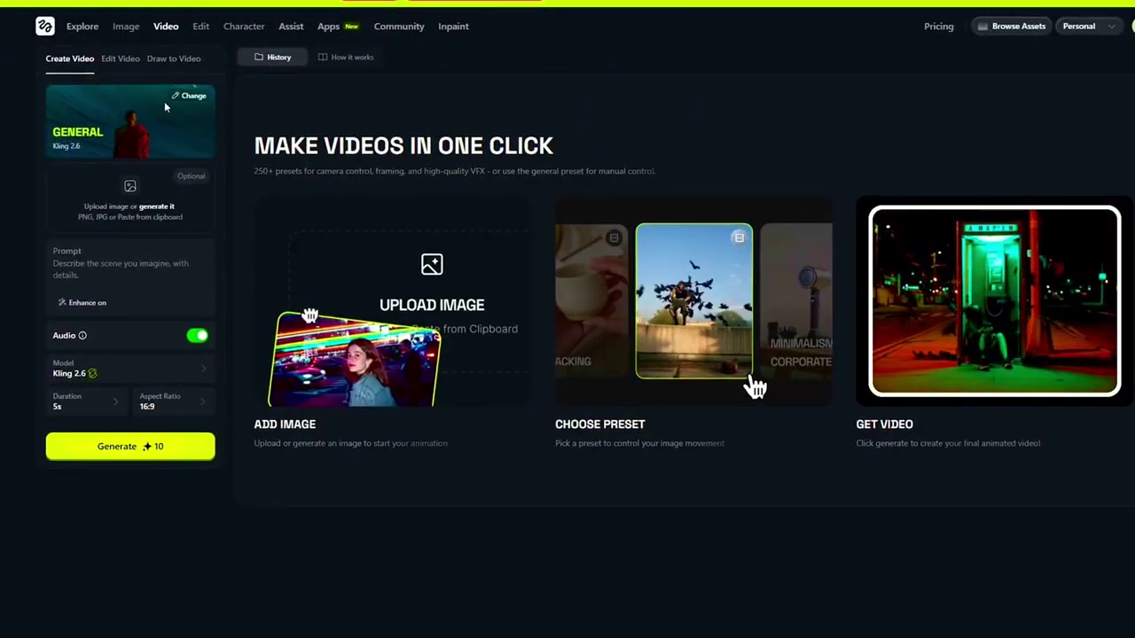
- Browse the video preset gallery and choose the General preset
left_click(191, 96)
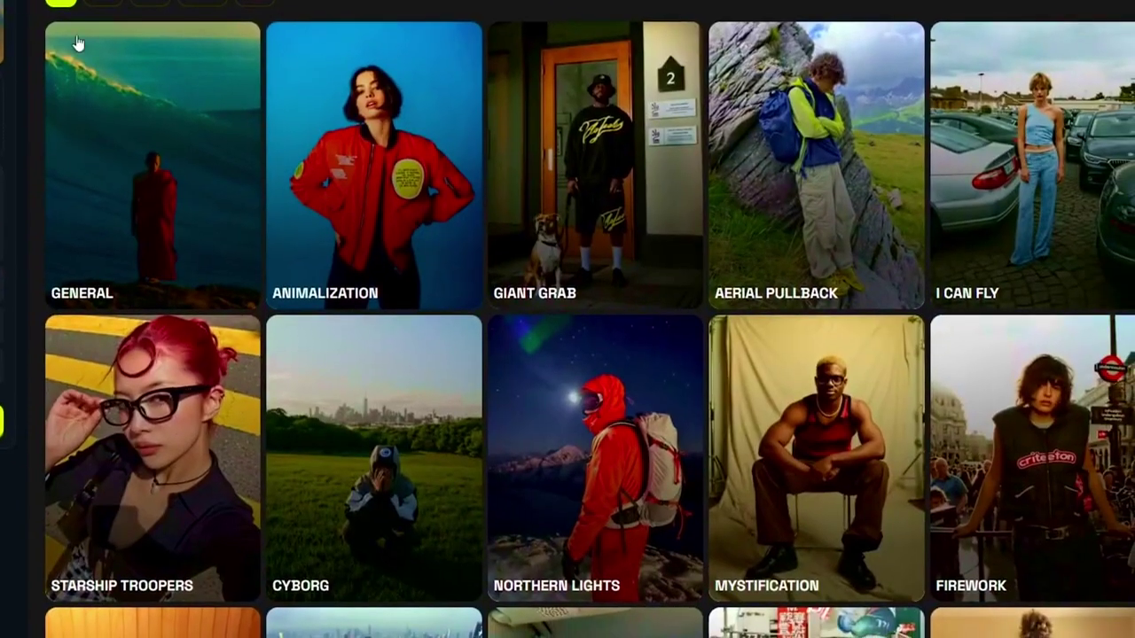
scroll(1045, 235, "down", 5)
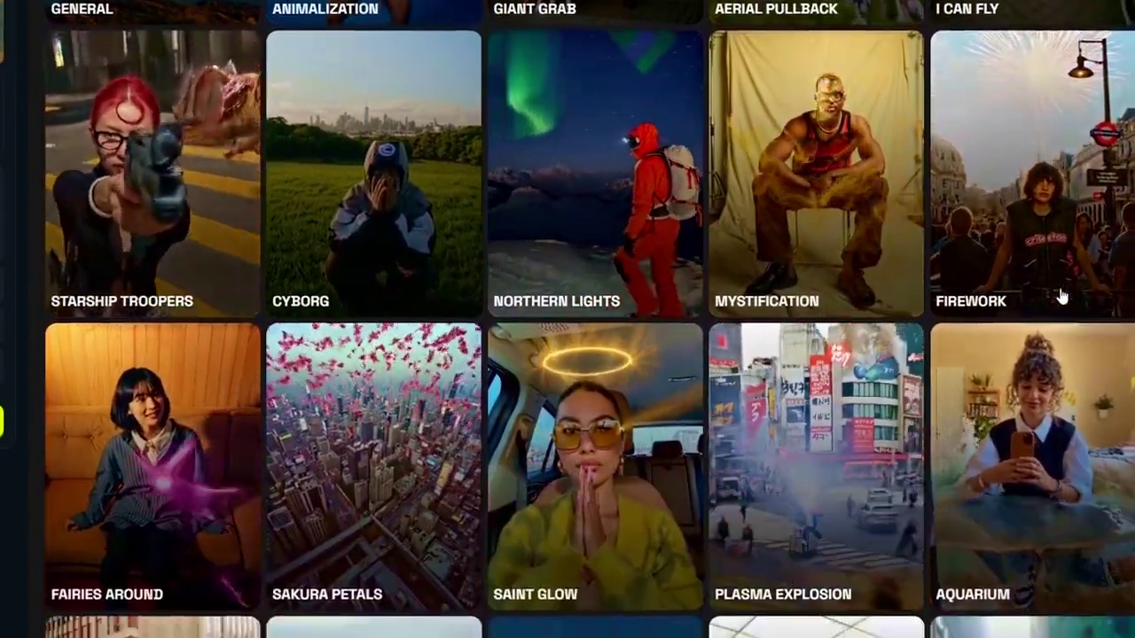
scroll(1061, 301, "down", 4)
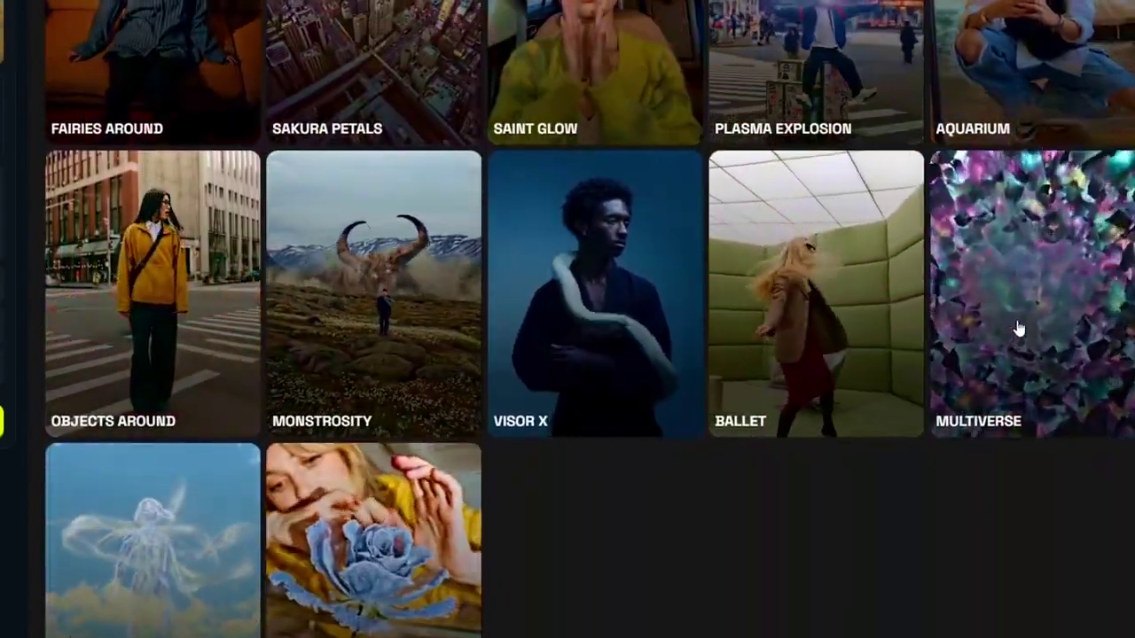
scroll(1020, 333, "up", 1)
scroll(1018, 329, "up", 7)
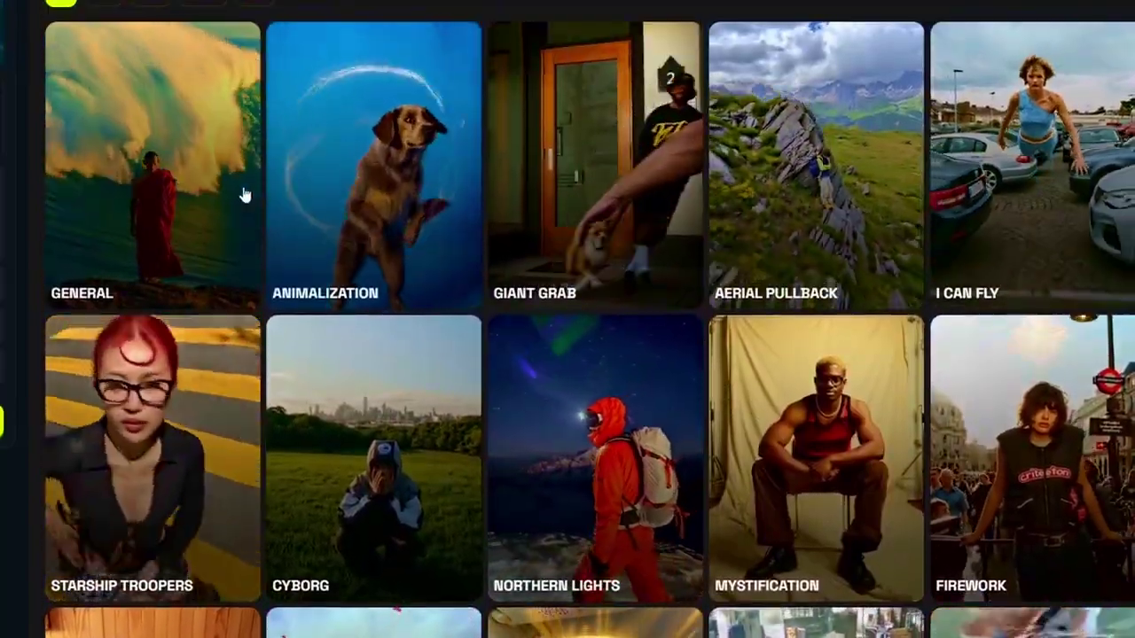
left_click(169, 191)
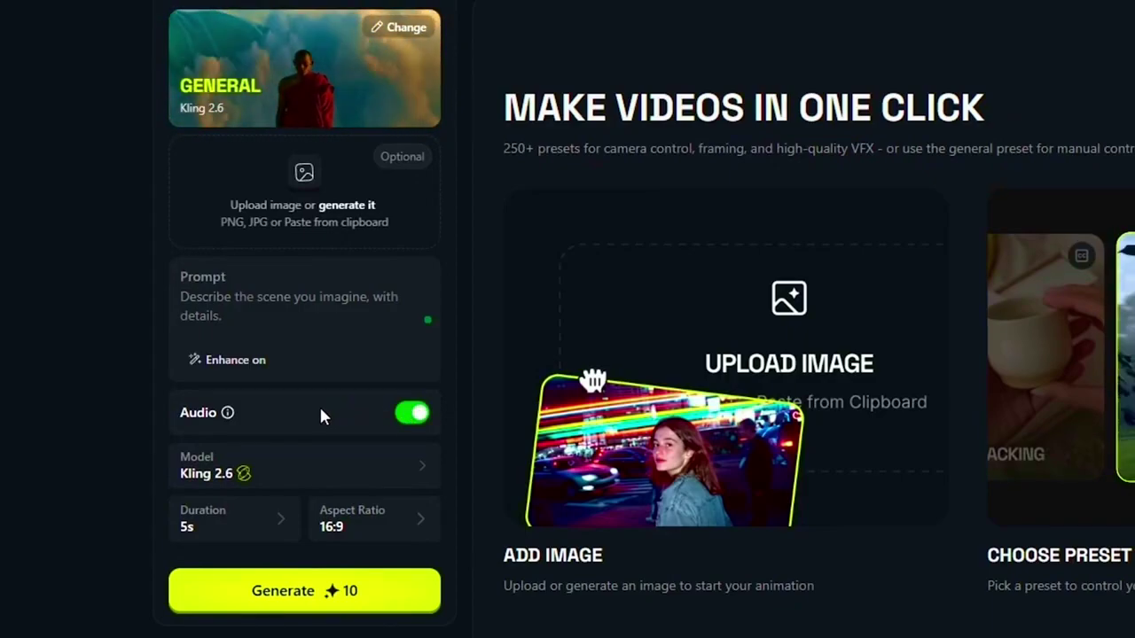
- Look through the available video models, including the Kling versions, and set the clip duration to 10s
left_click(307, 472)
mouse_move(592, 358)
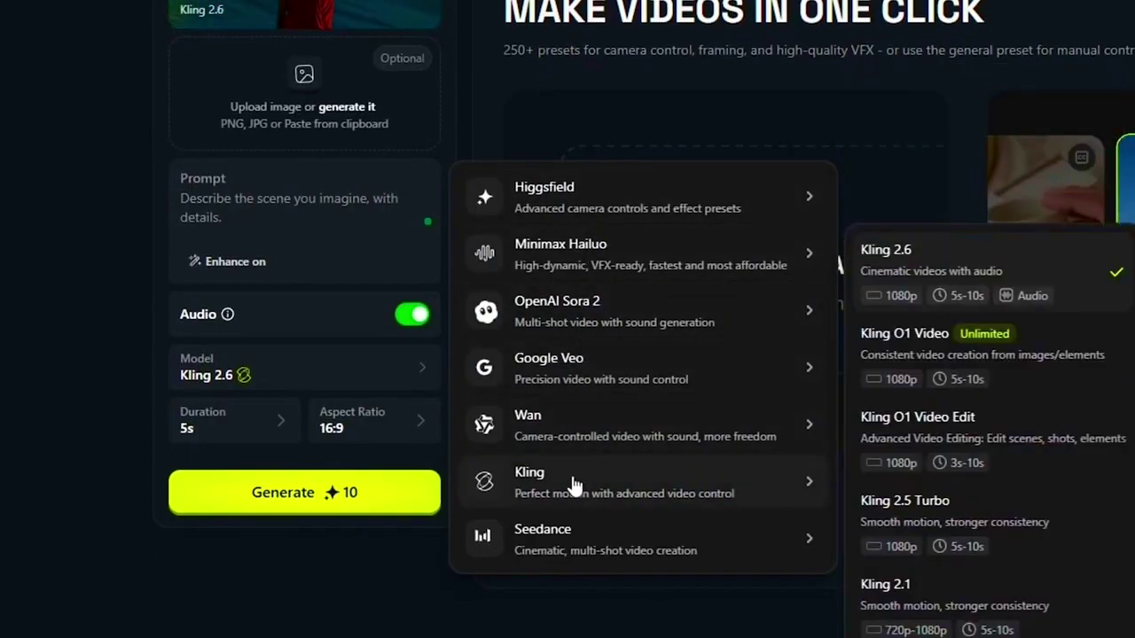
mouse_move(561, 552)
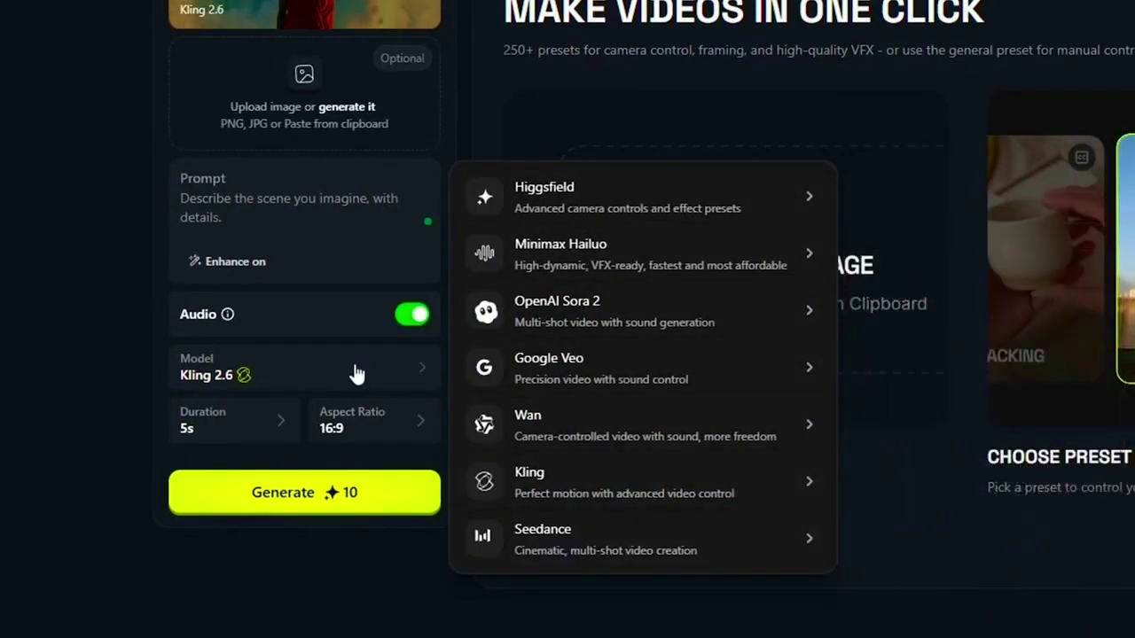
left_click(251, 426)
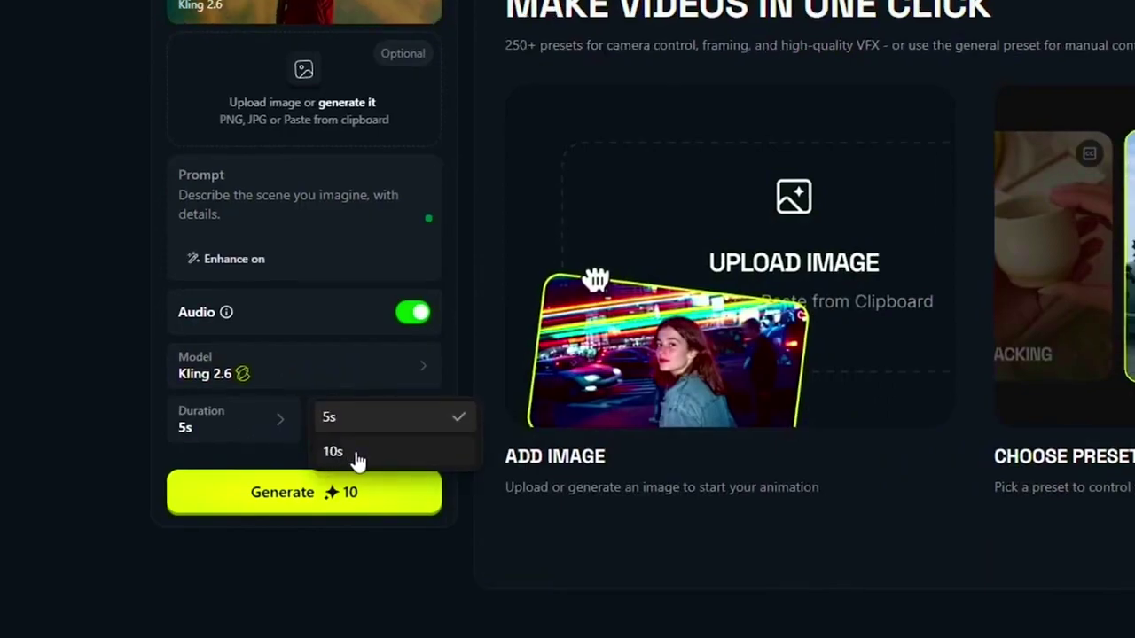
left_click(337, 455)
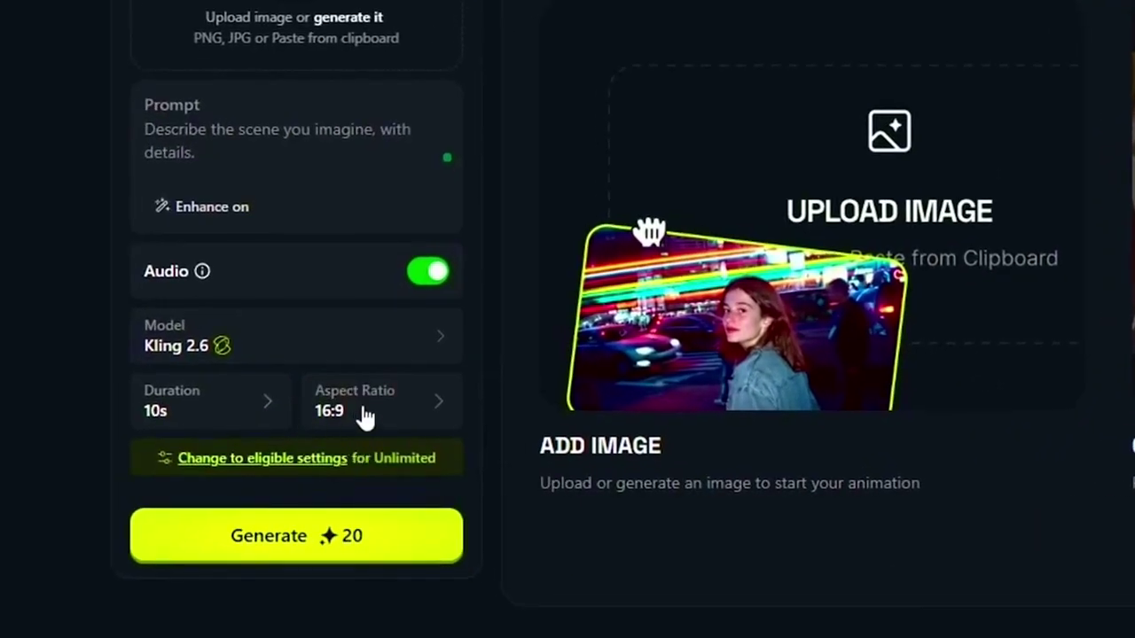
left_click(365, 416)
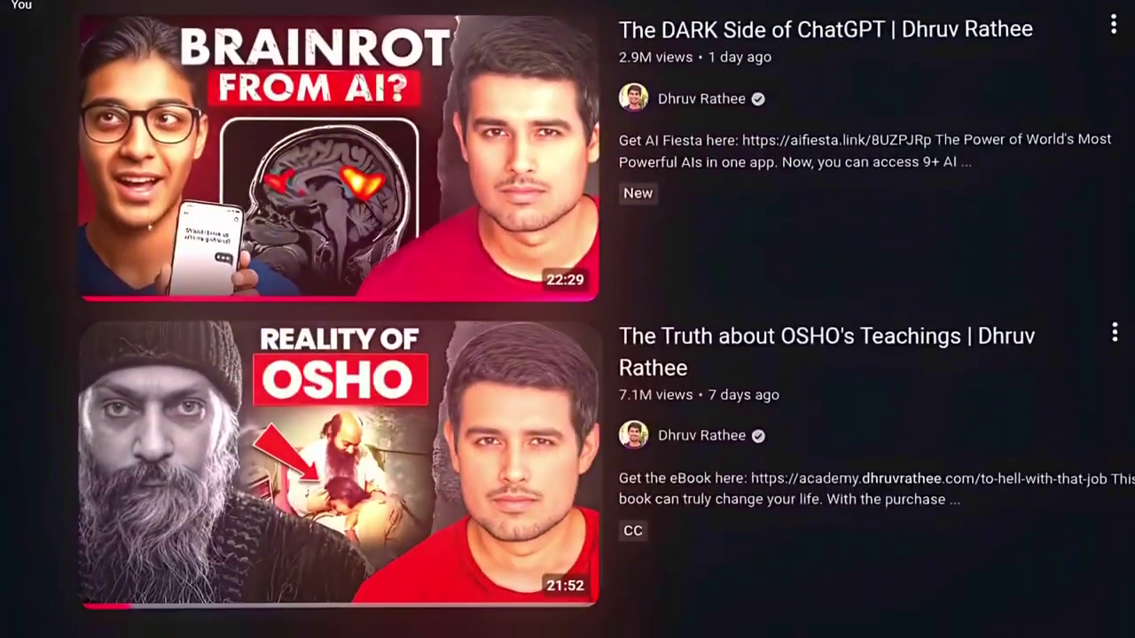
scroll(567, 319, "down", 2)
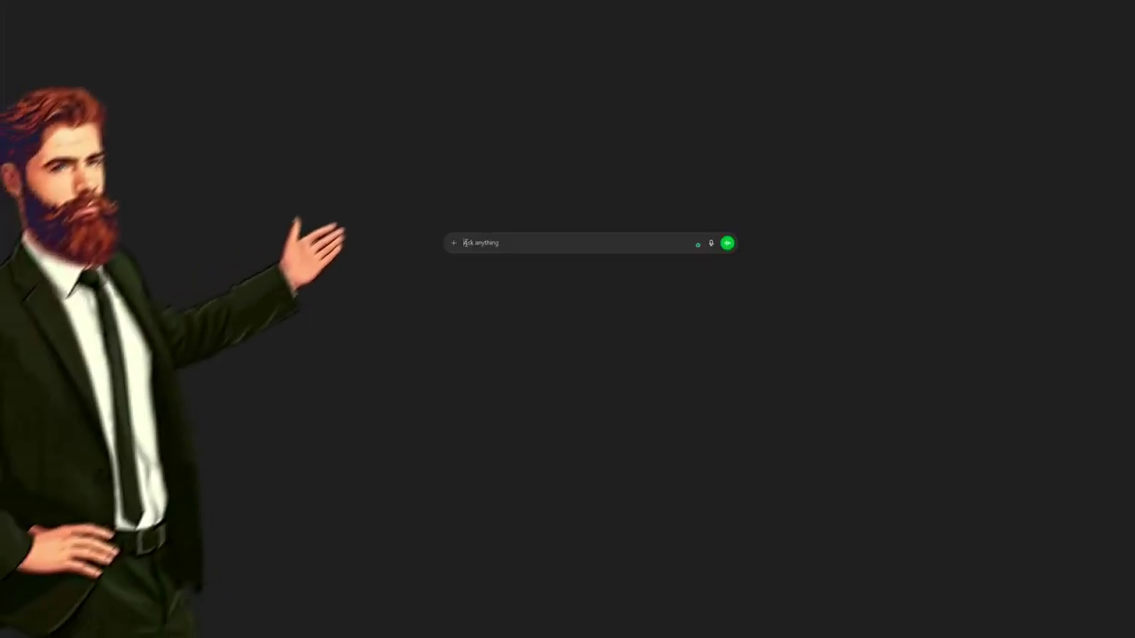
- In ChatGPT, paste the Hindi yogi-and-mouse story as the video script and ask for scene-by-scene image generation prompts
key("ctrl+v")
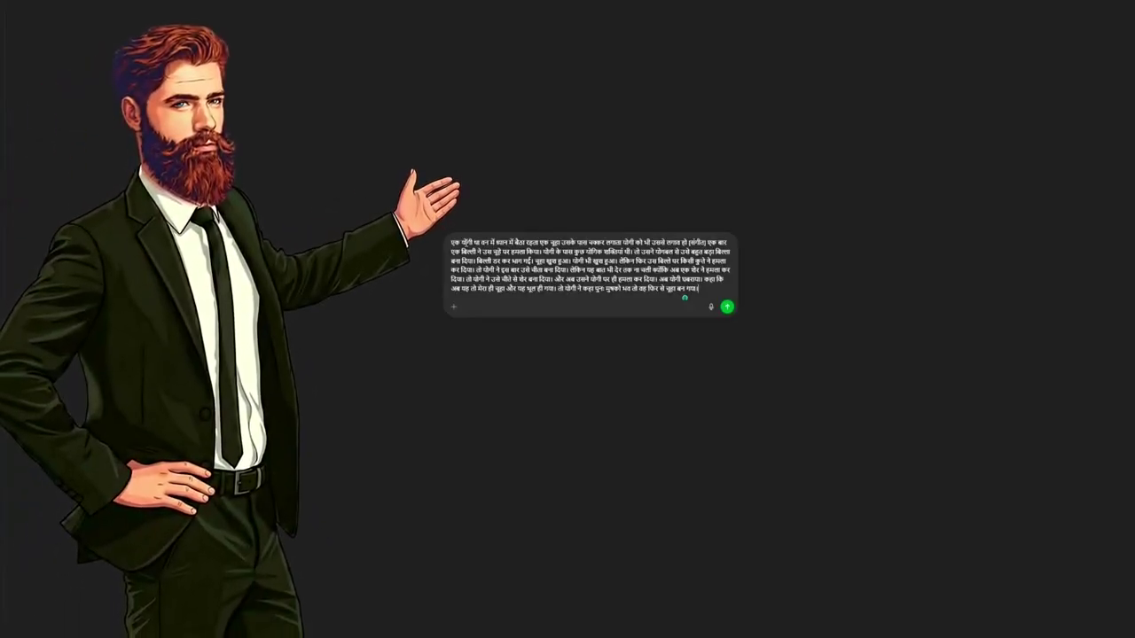
type("ye")
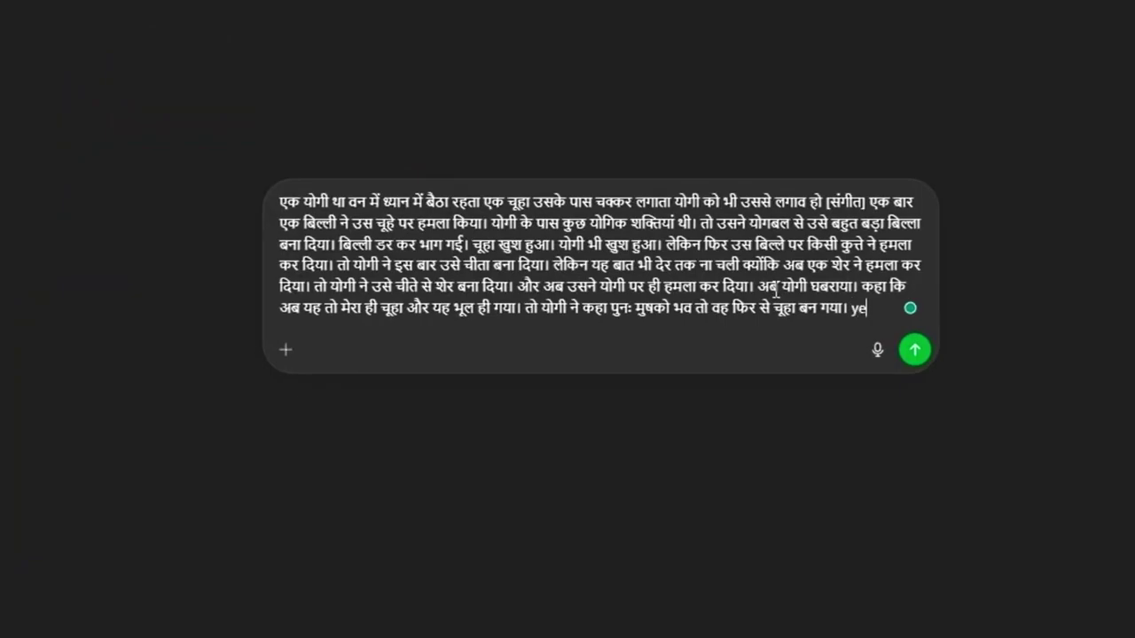
type(" mera video ka script")
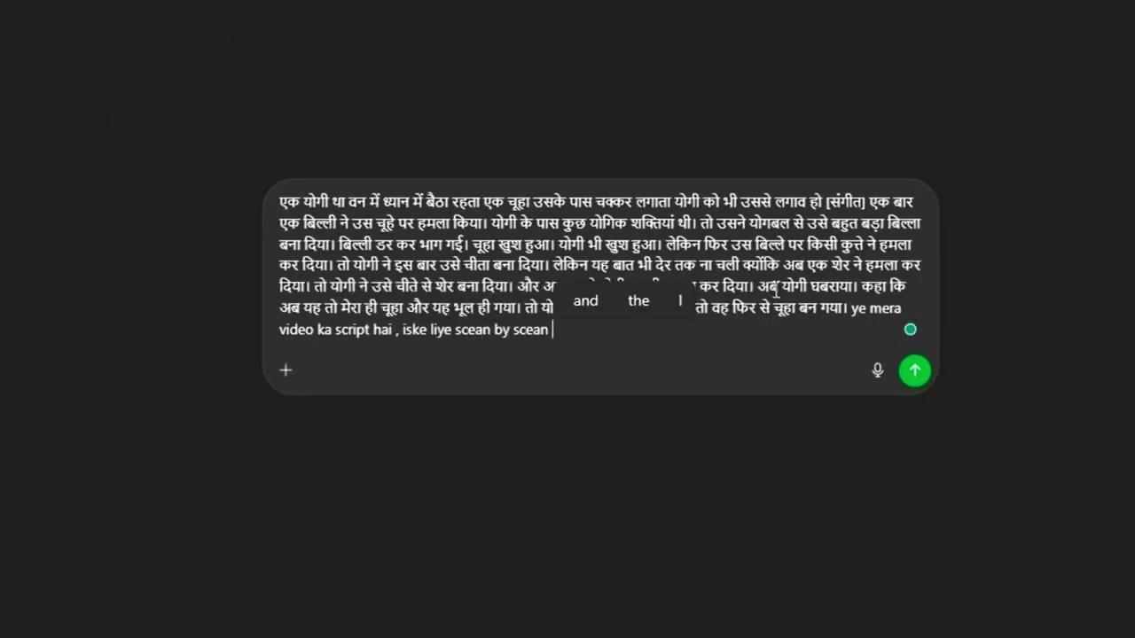
type(" hai , iske liye scean by scean image genrate karne ke liye")
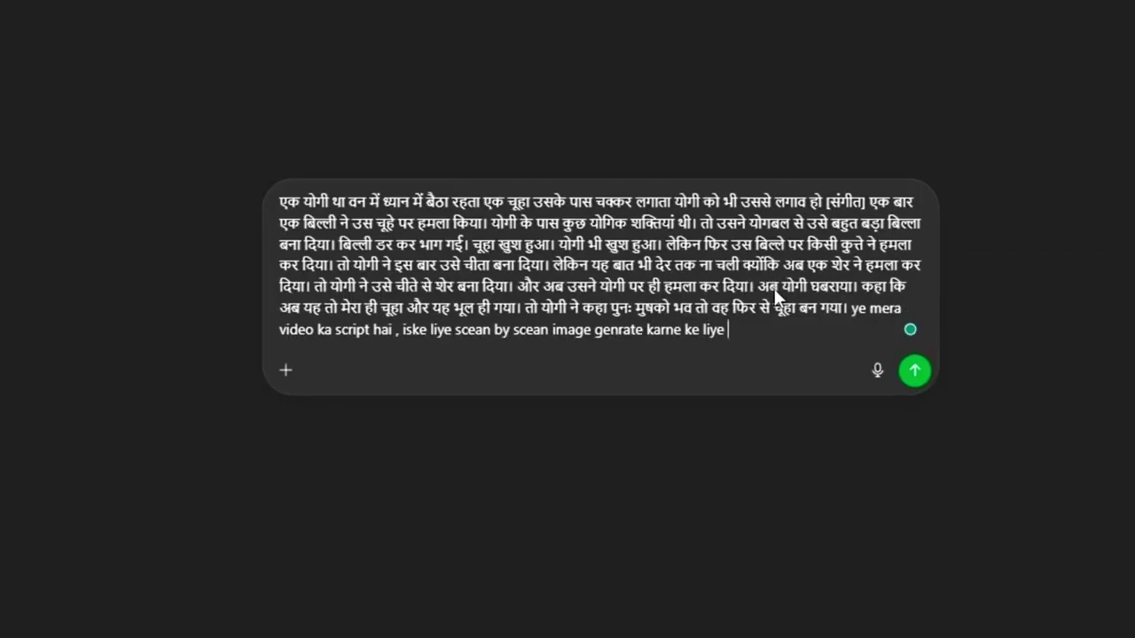
type(" prompt likh do")
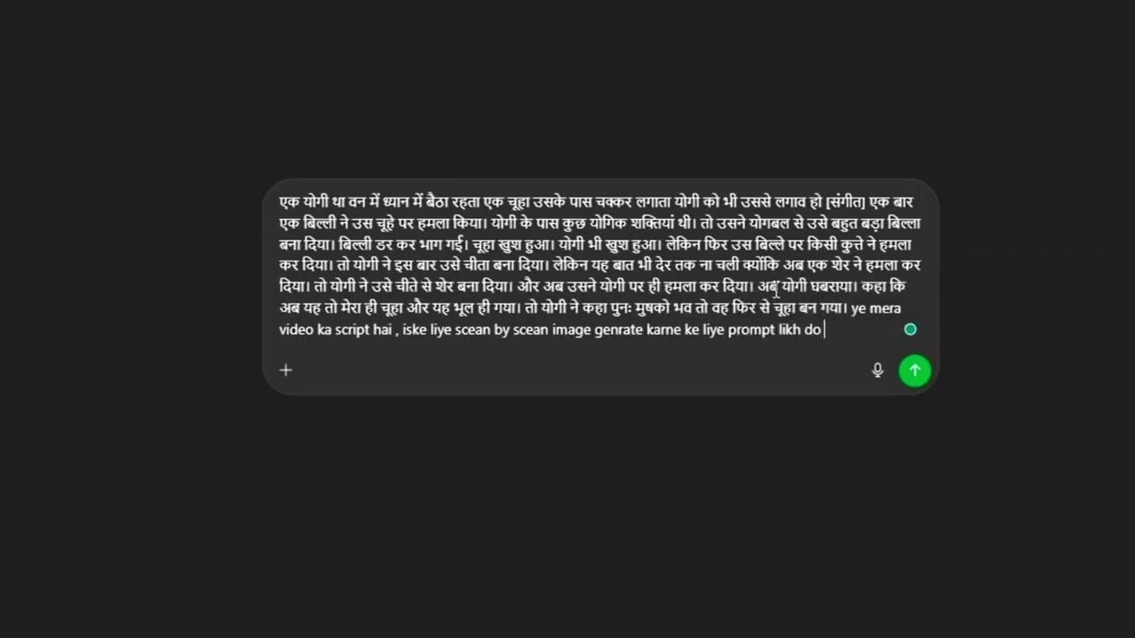
- Add that the yogi must stay consistent, in 3D cartoon style with clean, cute images, and submit the request
type(" jisme yogi ko consistent ")
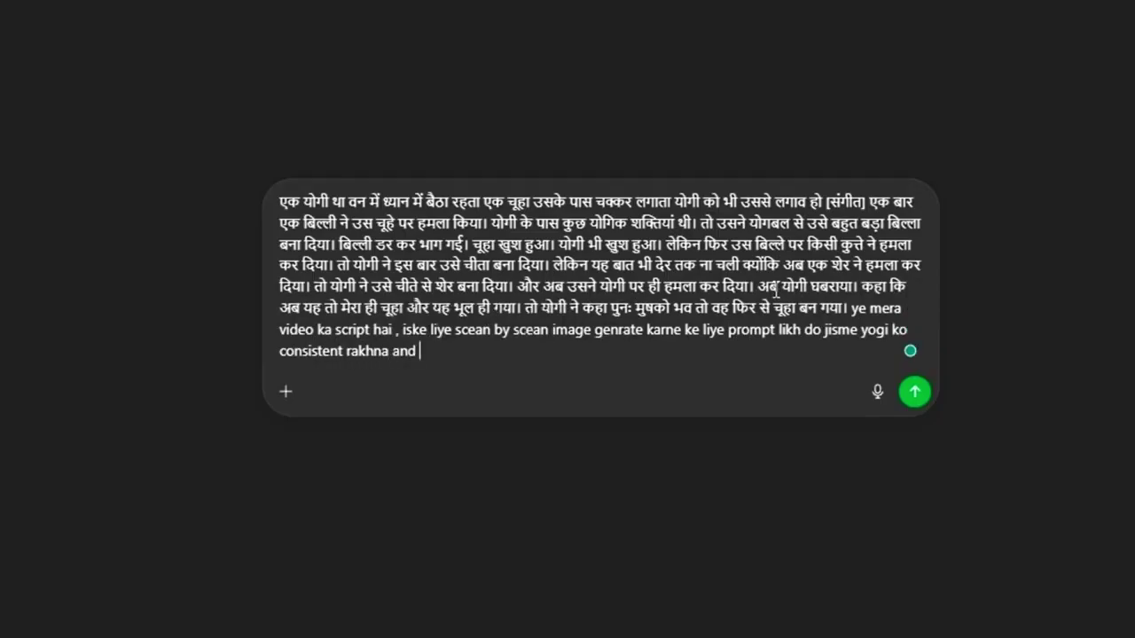
type("rakhna and 3d cartoon style")
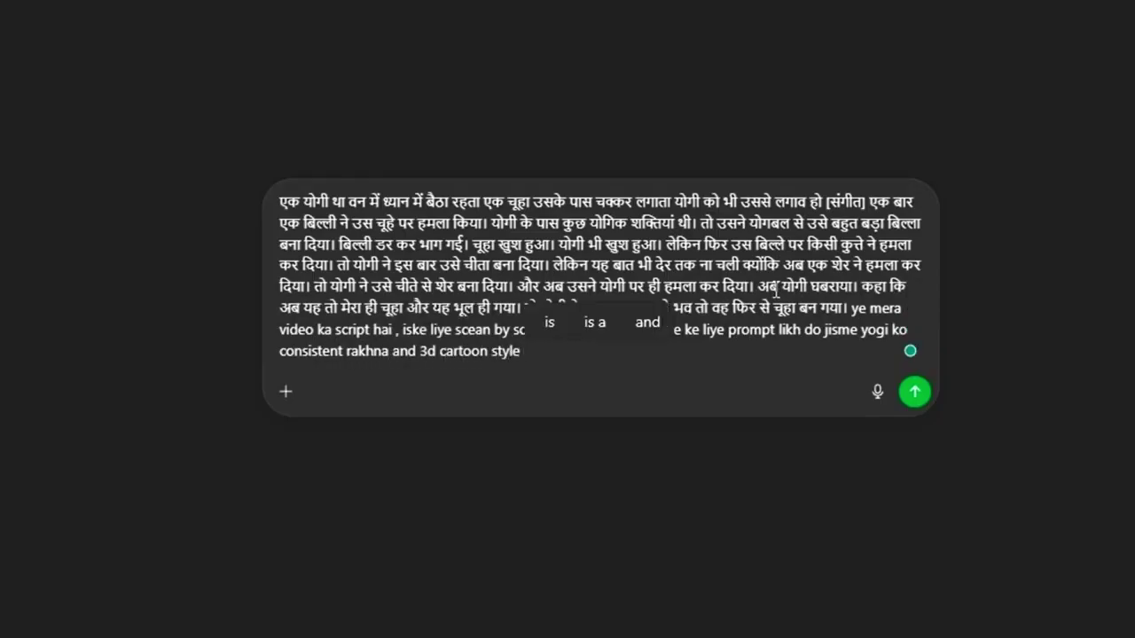
type(" me , image clean rakhna and dekhne me cute lage")
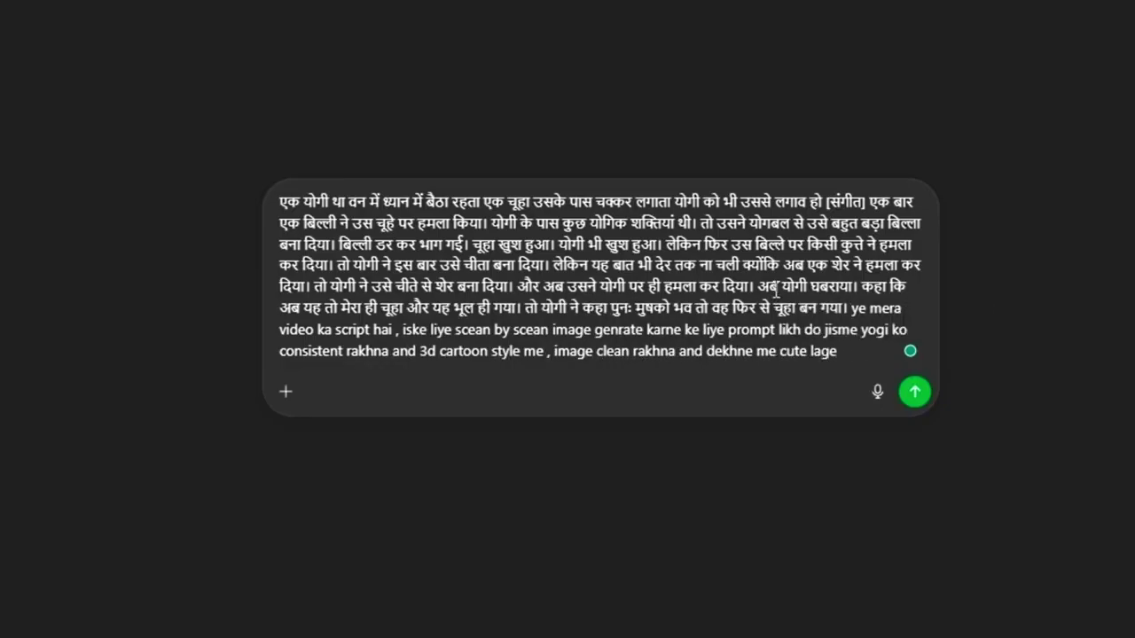
key("Return")
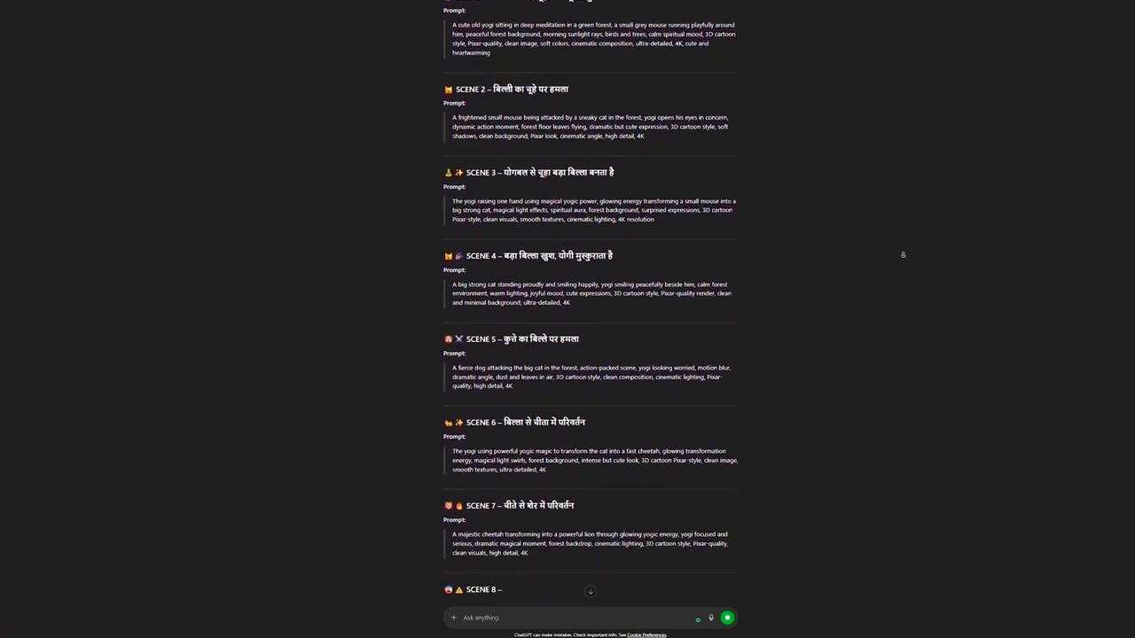
- Copy the fixed yogi character description from the Character Lock section of the reply
scroll(887, 257, "up", 10)
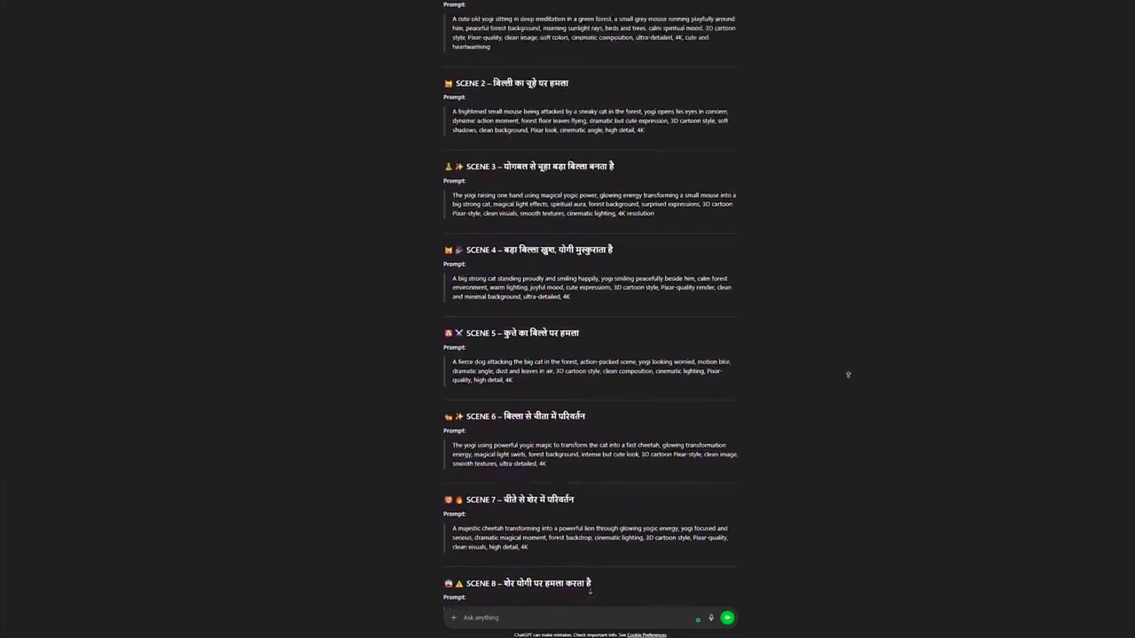
left_click_drag(451, 231, 637, 256)
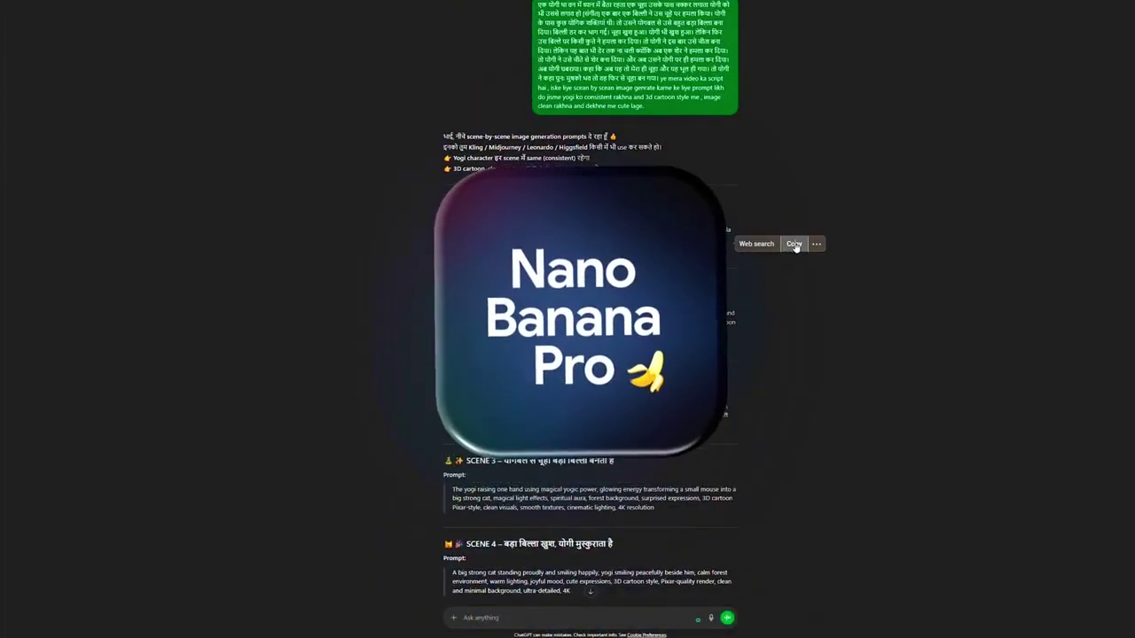
left_click(793, 243)
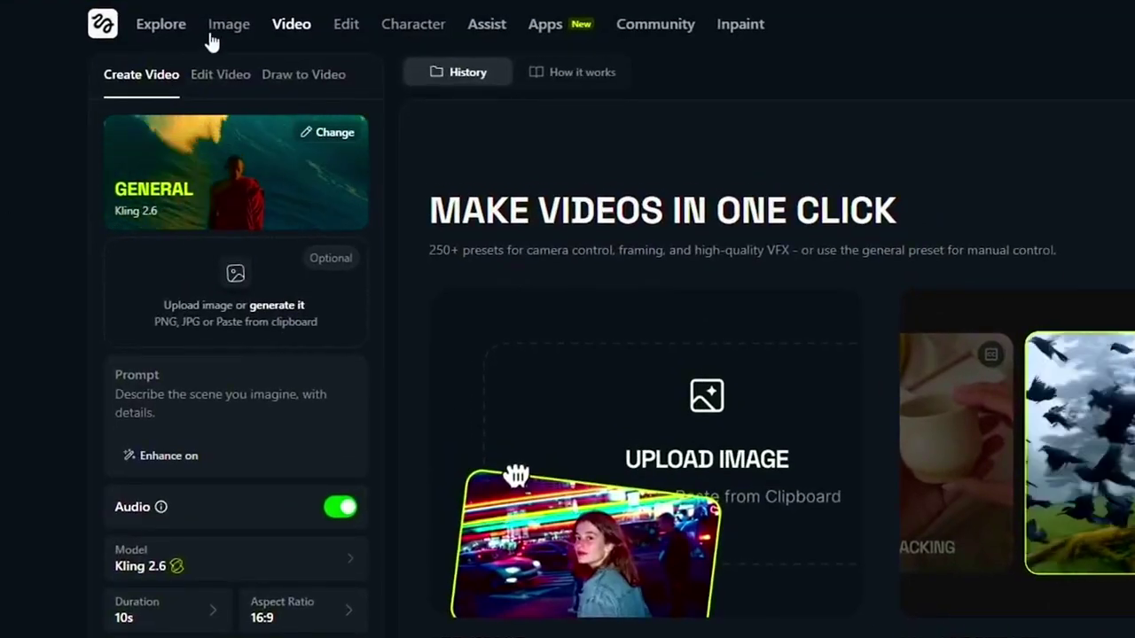
- Switch to Higgsfield, open the Nano Banana Pro image model and paste the yogi character description as the prompt
mouse_move(211, 26)
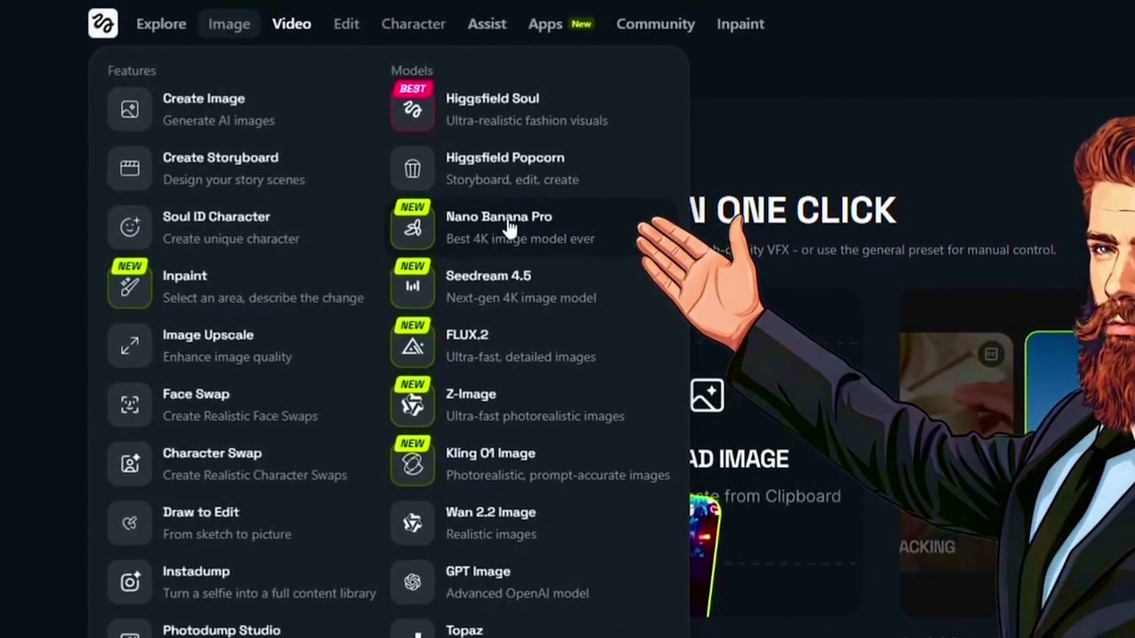
left_click(510, 229)
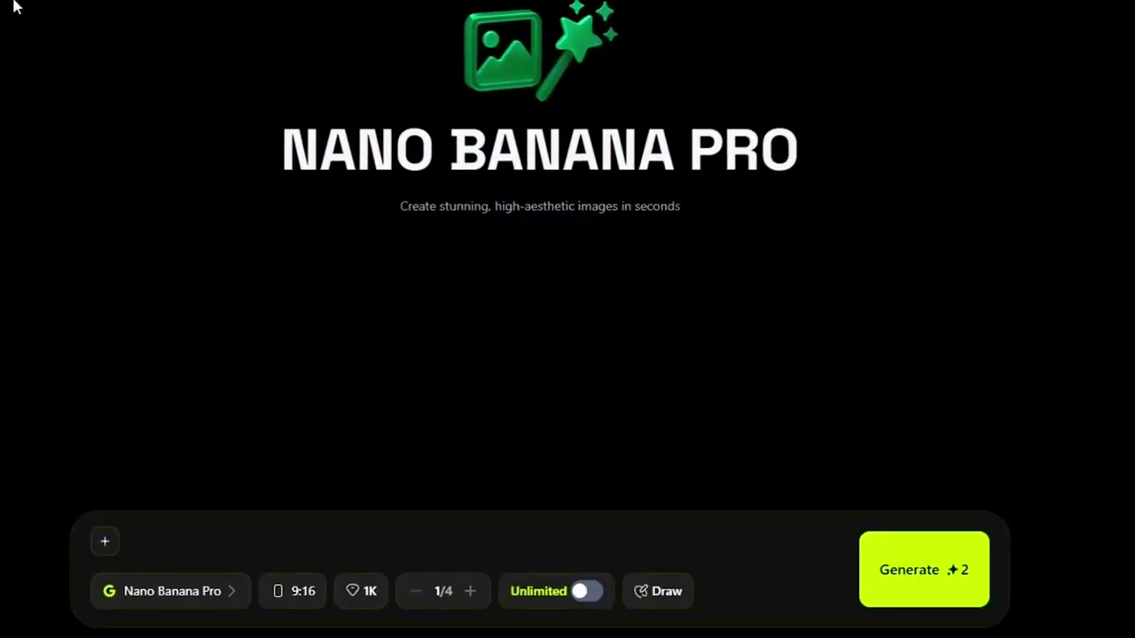
key("ctrl+v")
- Set the image aspect ratio to 16:9 and the quality to 2K, and generate the yogi image
left_click(293, 592)
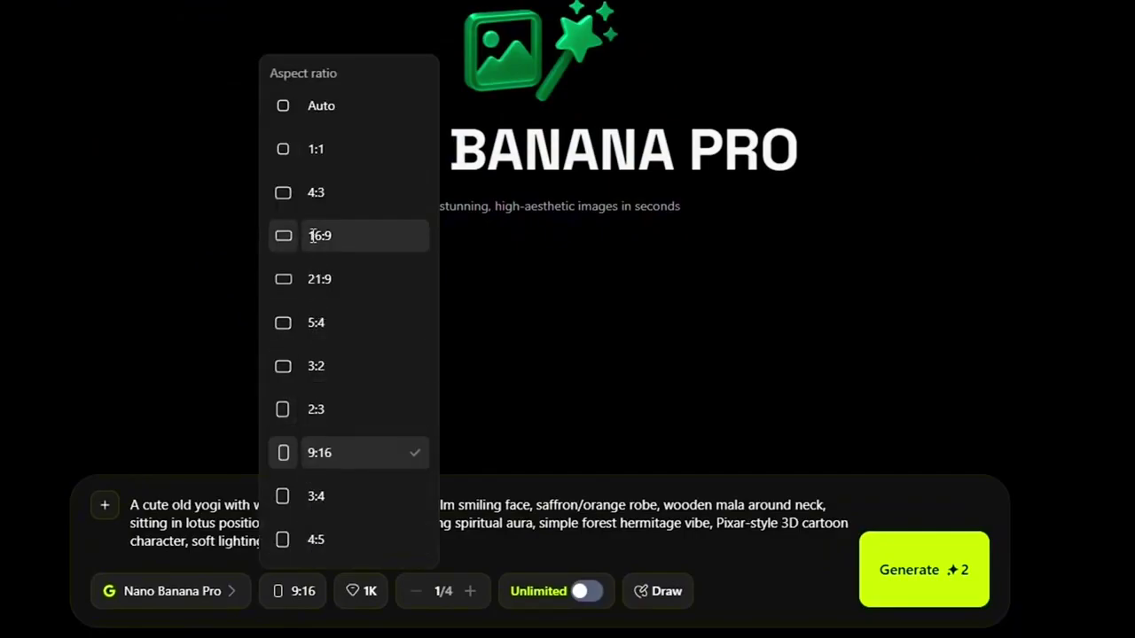
left_click(314, 238)
left_click(363, 592)
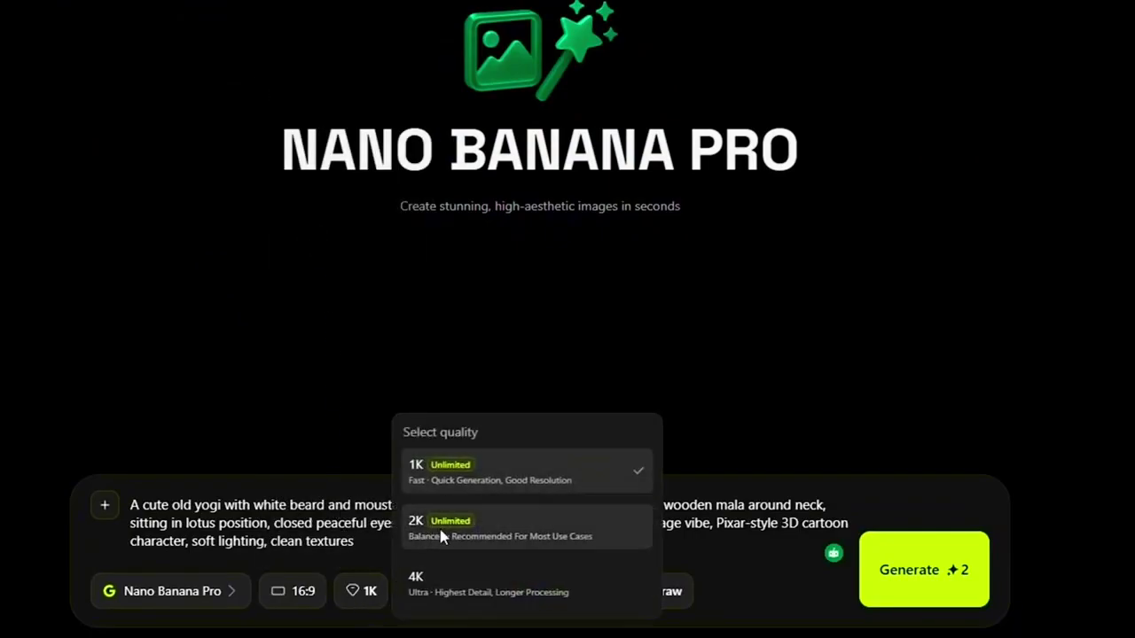
left_click(547, 530)
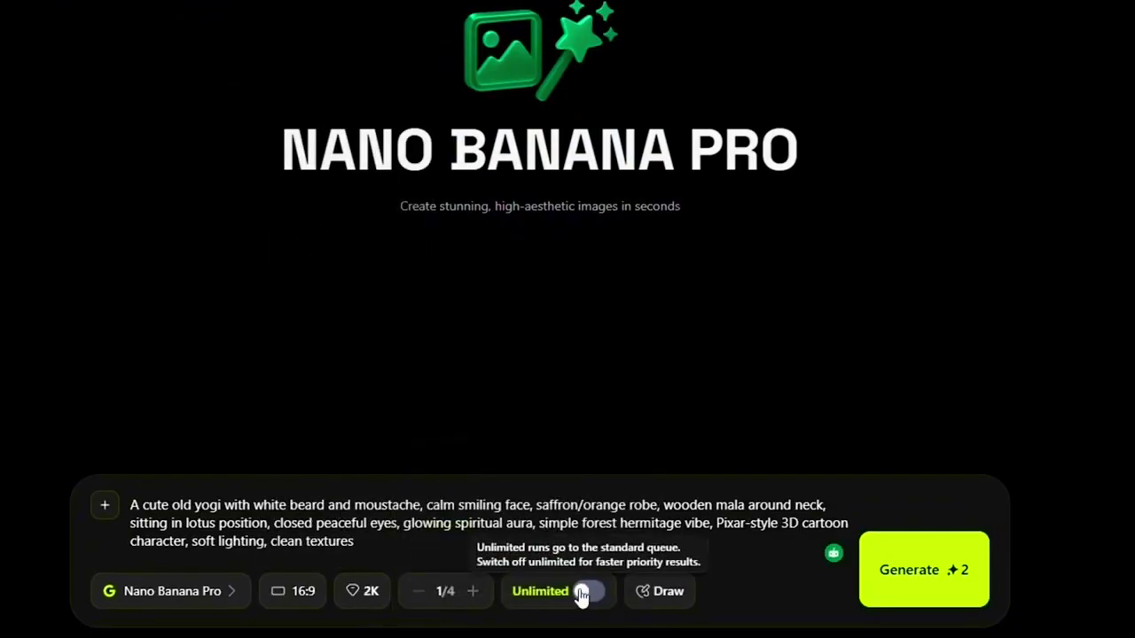
left_click(920, 577)
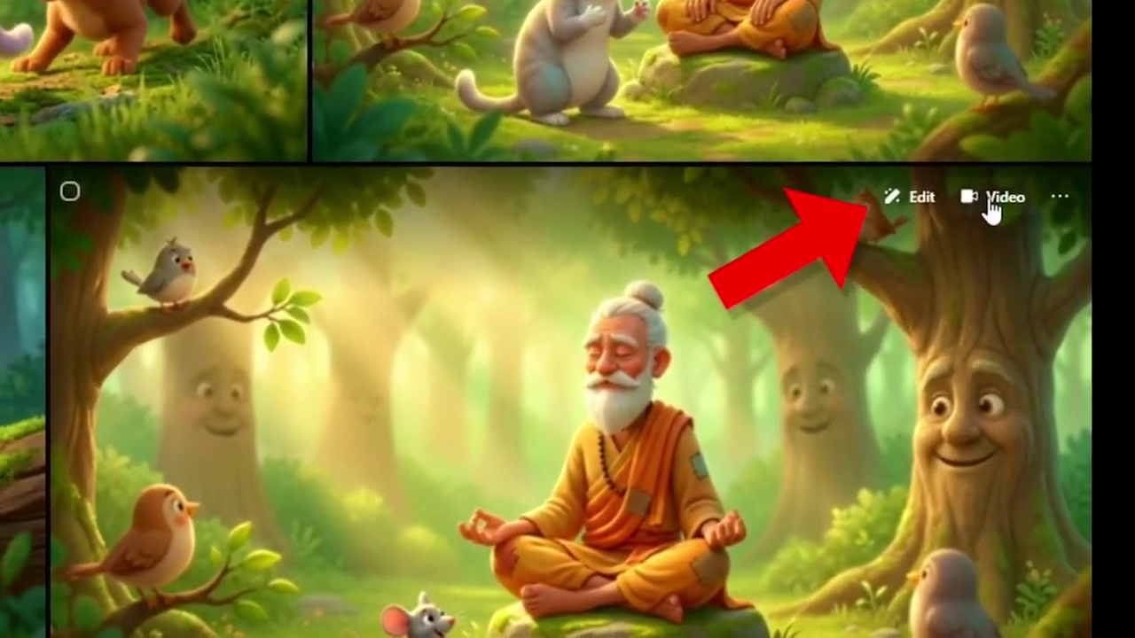
- Send the generated image of the yogi meditating beside the mouse to video creation
left_click(991, 202)
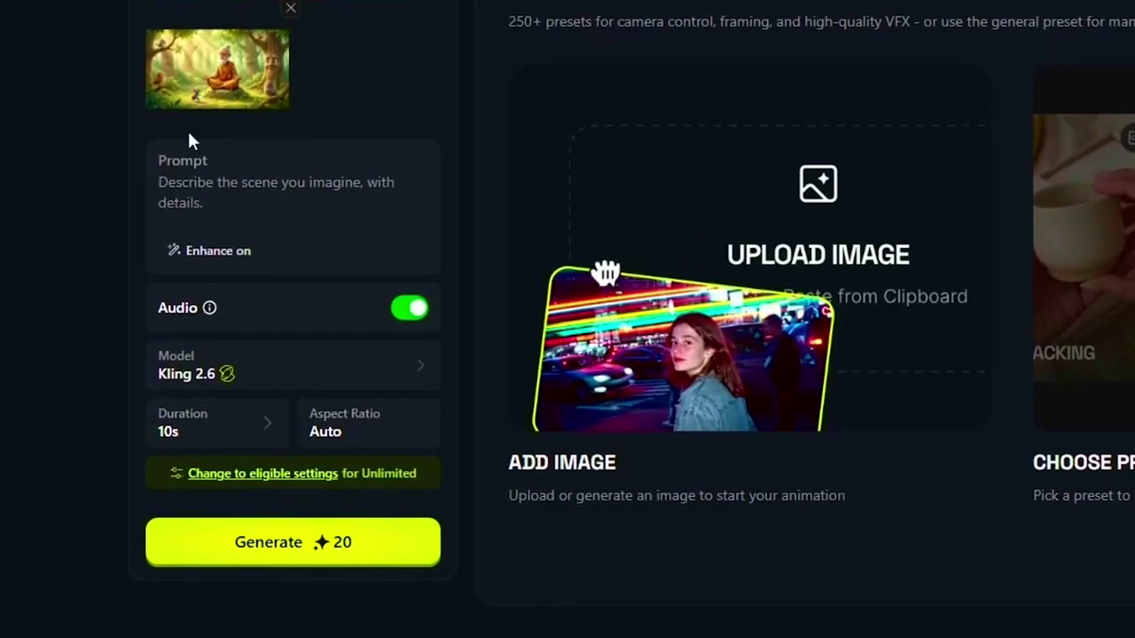
right_click(174, 182)
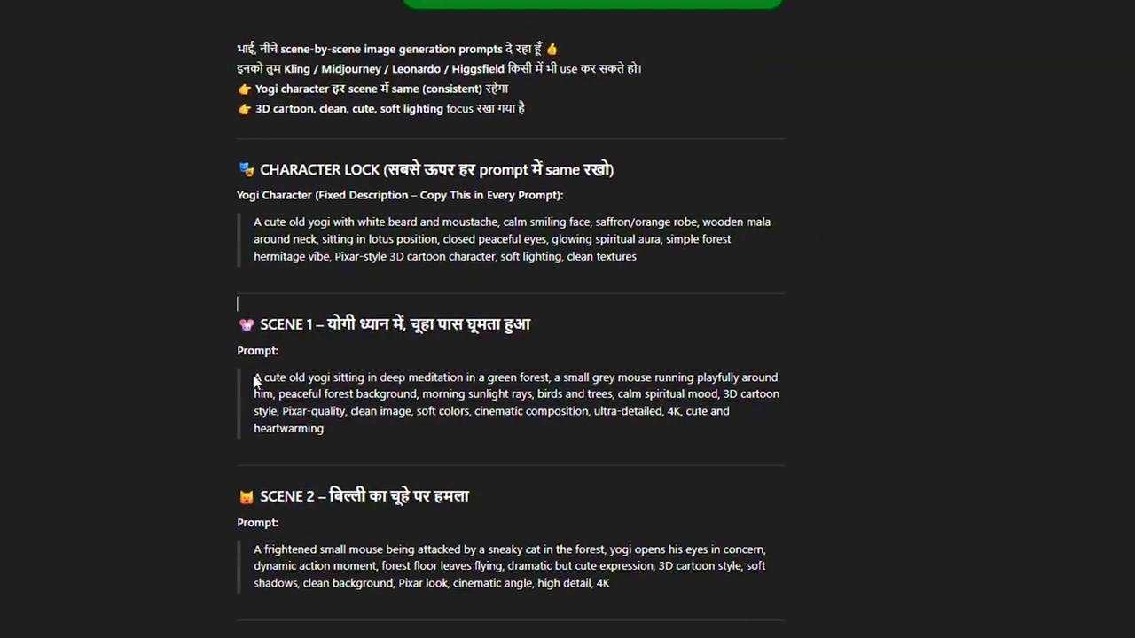
- Copy the Scene 1 prompt from the ChatGPT reply and paste it into Higgsfield as the video prompt
left_click_drag(255, 379, 385, 423)
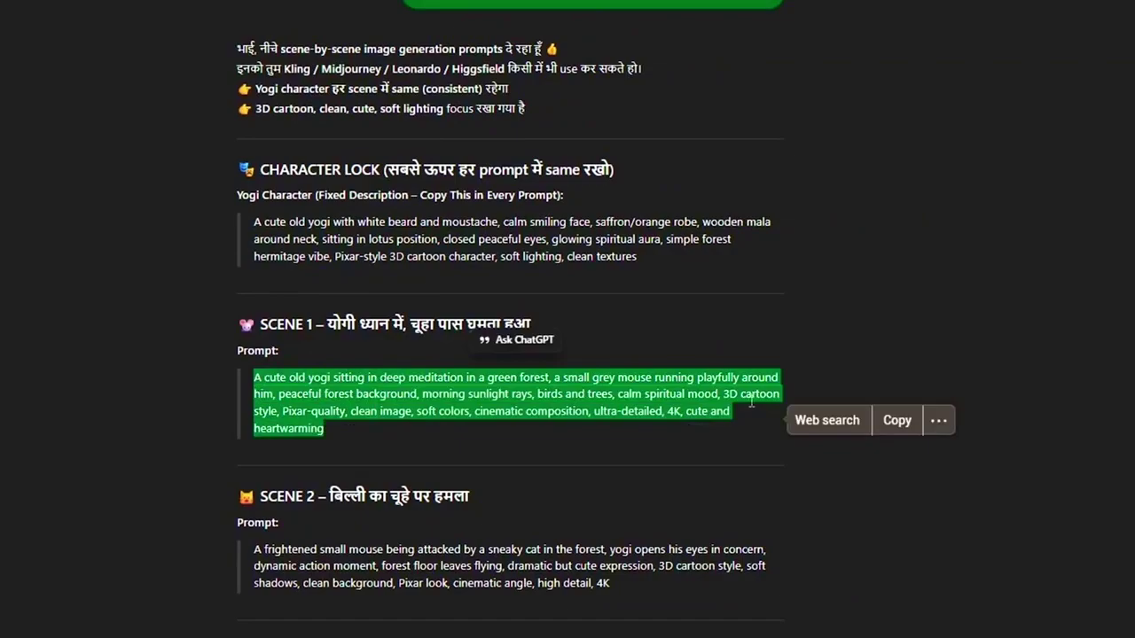
left_click(893, 424)
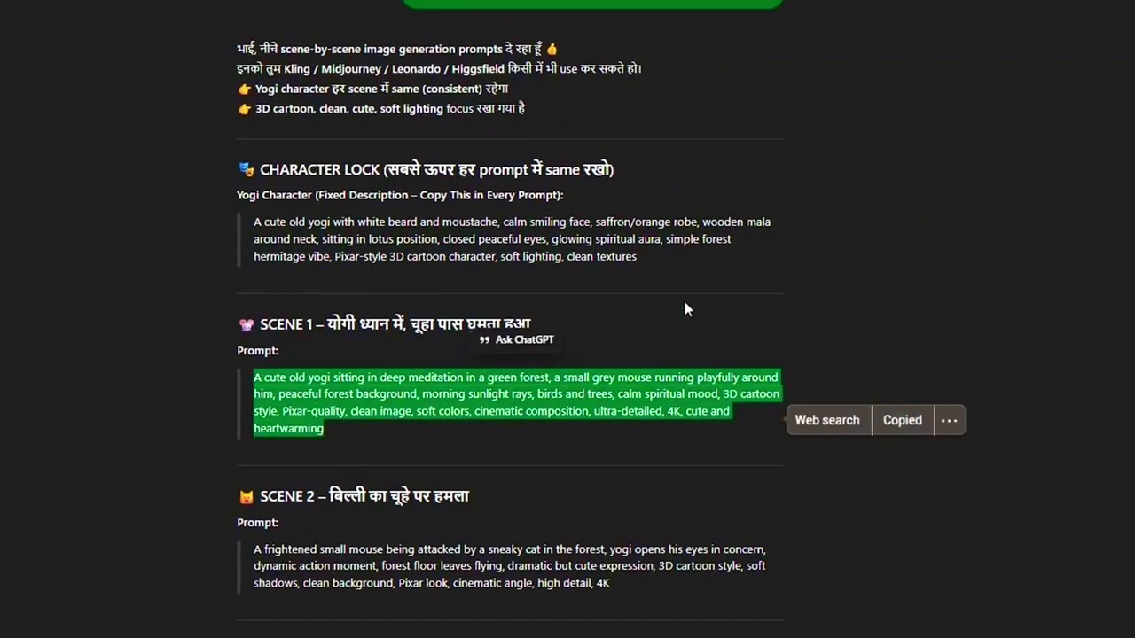
left_click(1053, 171)
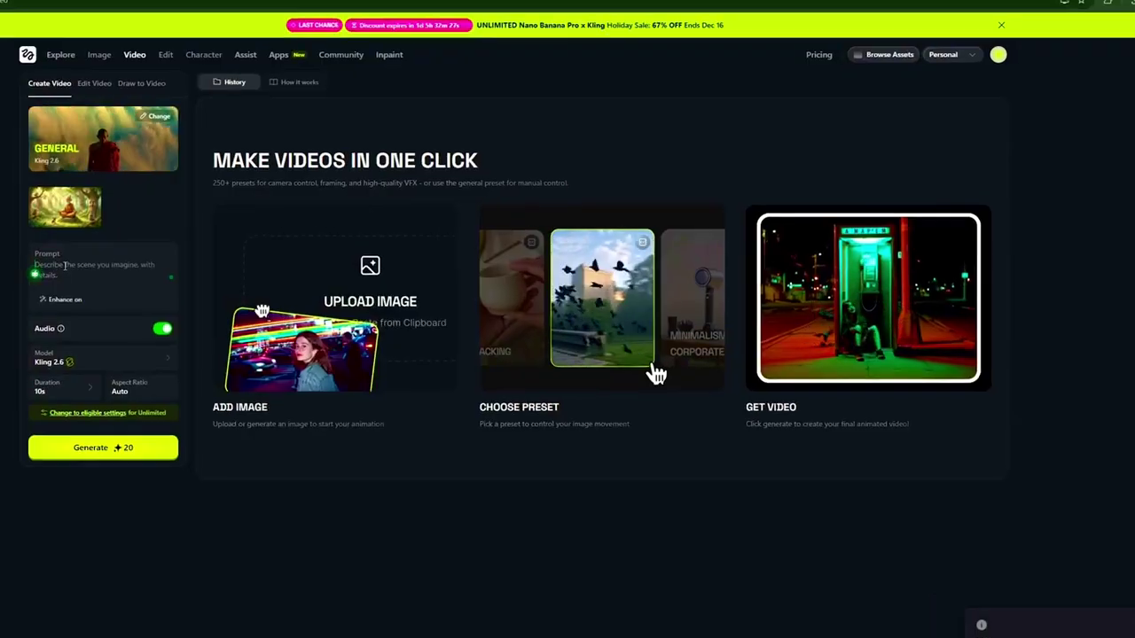
right_click(88, 271)
left_click(238, 486)
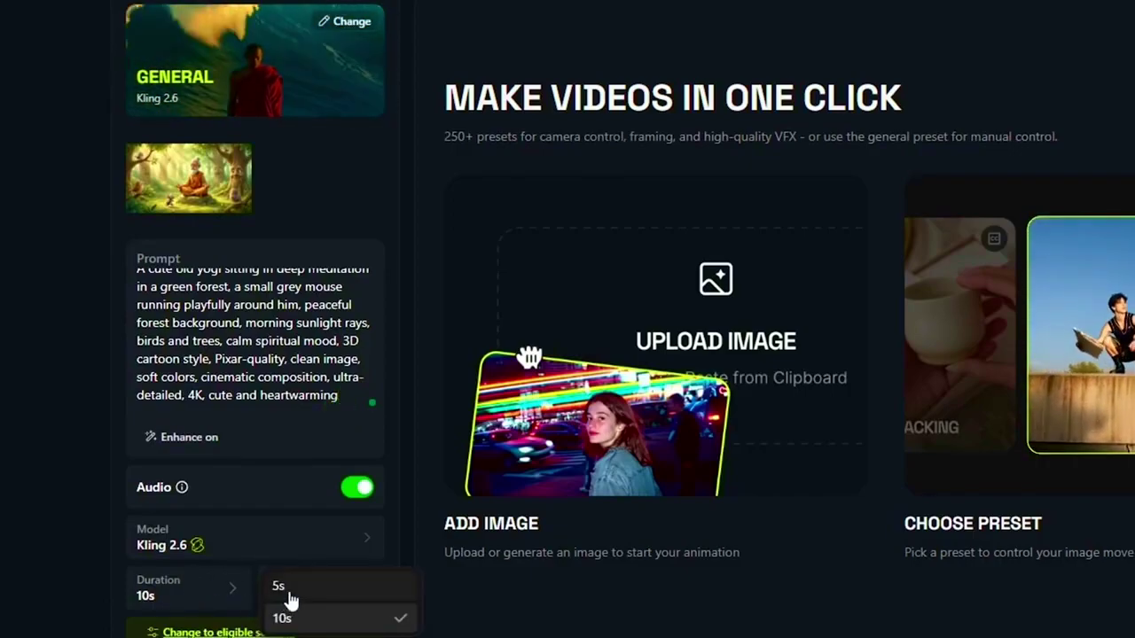
- Set the video duration to 5s and generate the Scene 1 video of the yogi meditating with the mouse
left_click(288, 589)
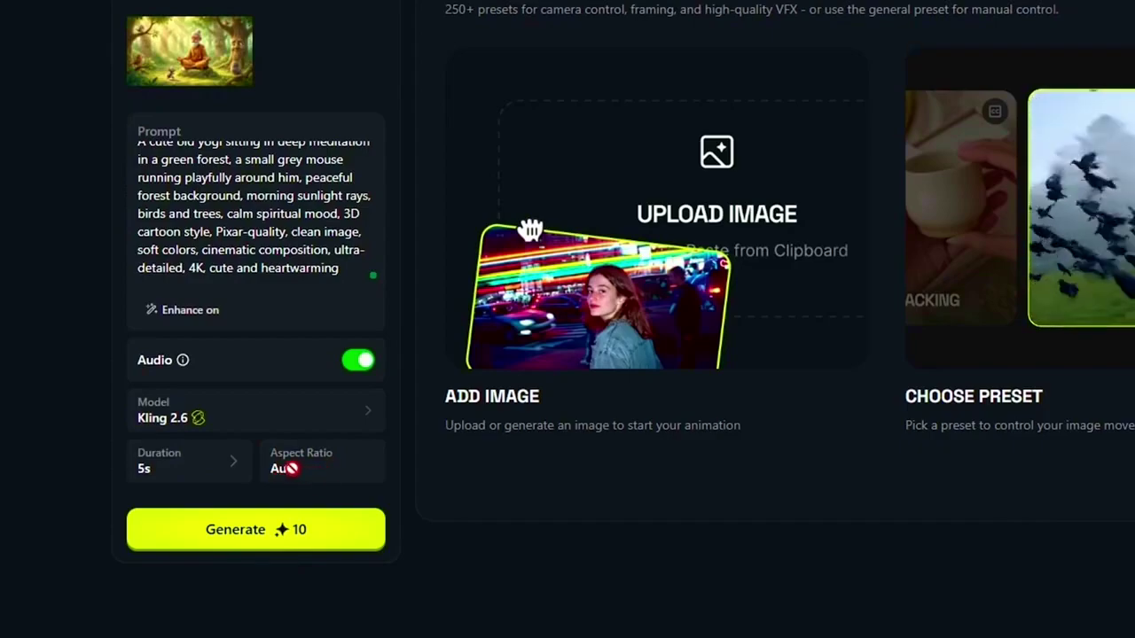
left_click(240, 532)
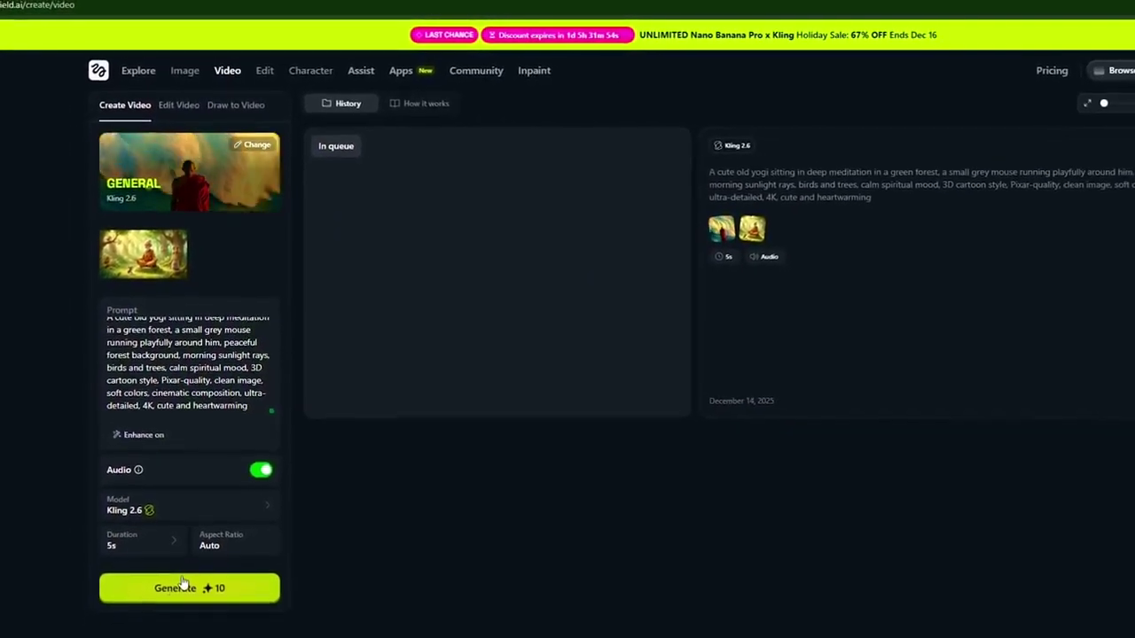
- Generate the 5s Kling 2.6 videos of the cat attacking the mouse and the yogi transforming the mouse into a cat
left_click(175, 559)
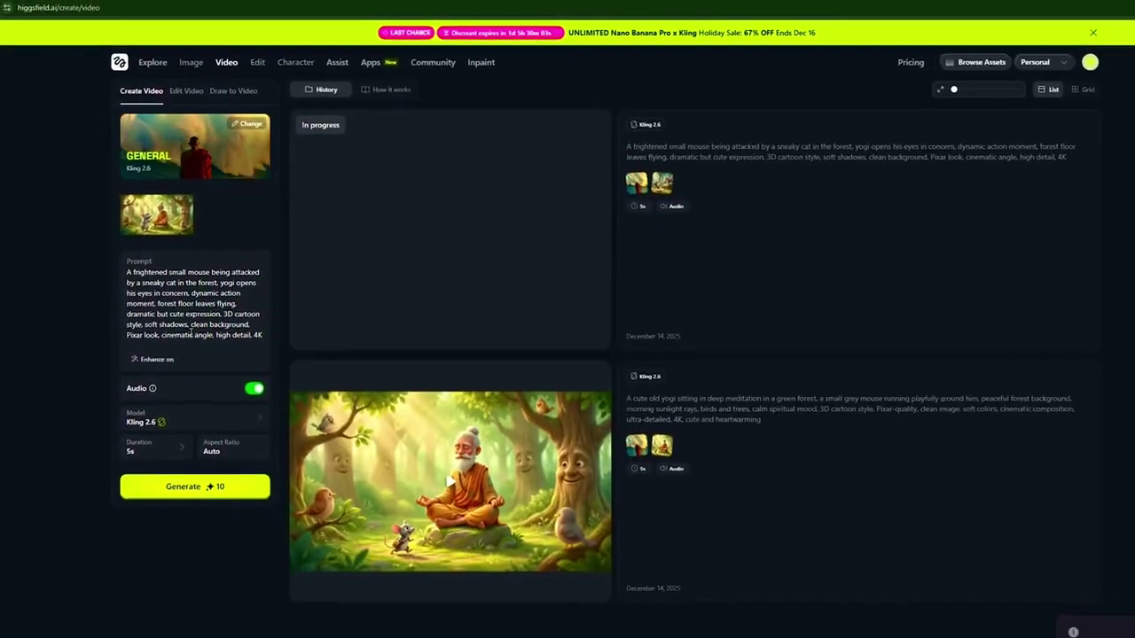
left_click(174, 468)
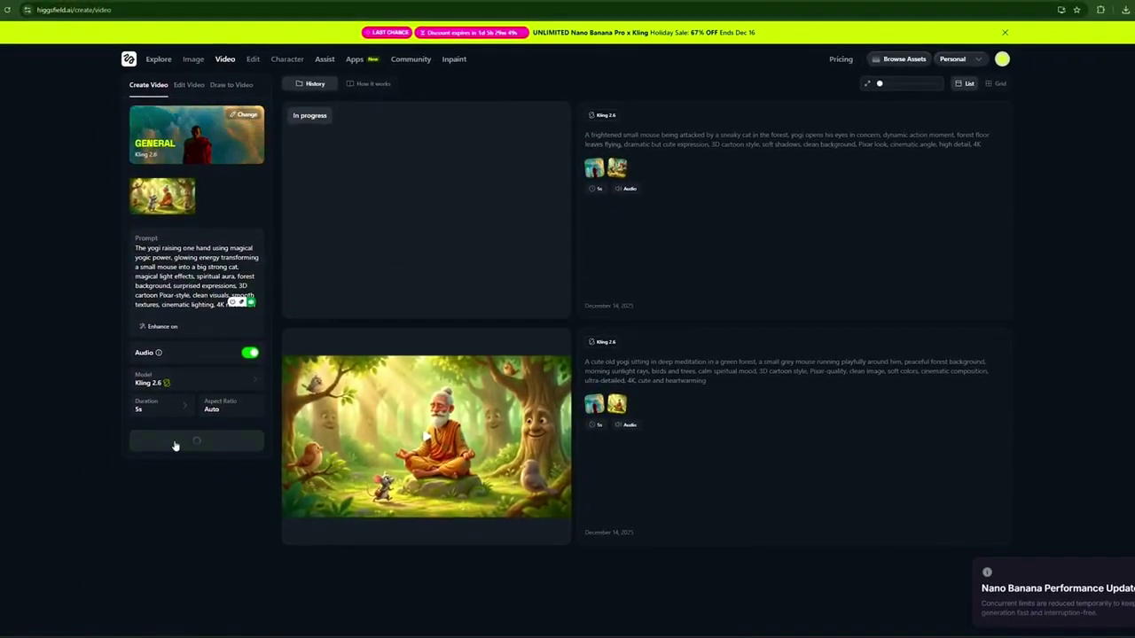
- Play the generated video of the meditating yogi in full screen and return to the generation history
mouse_move(426, 505)
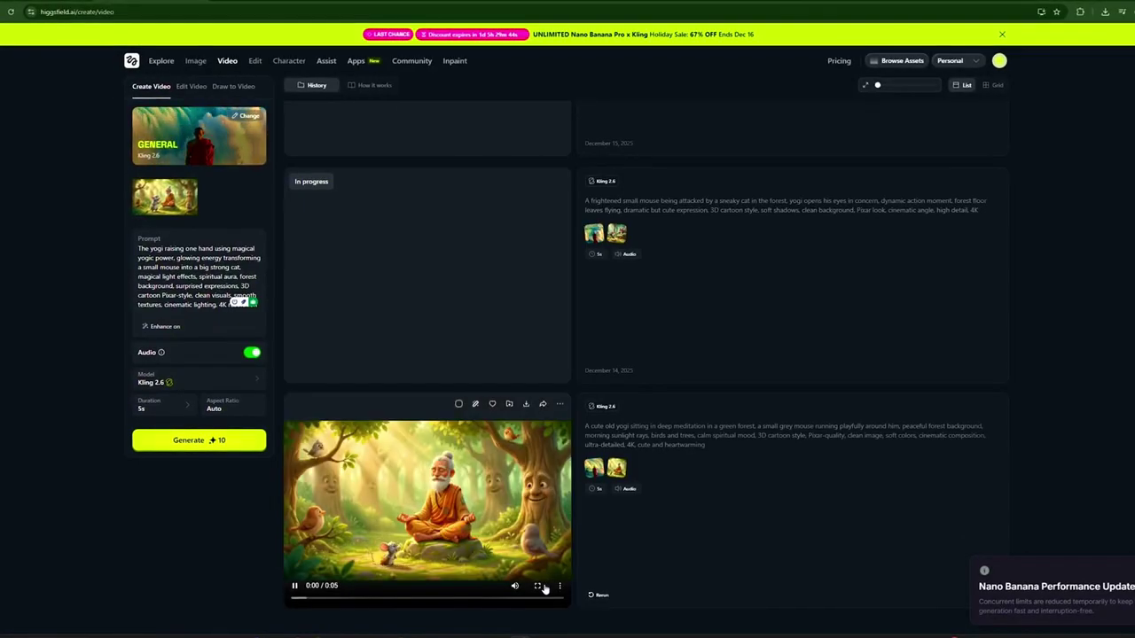
left_click(537, 586)
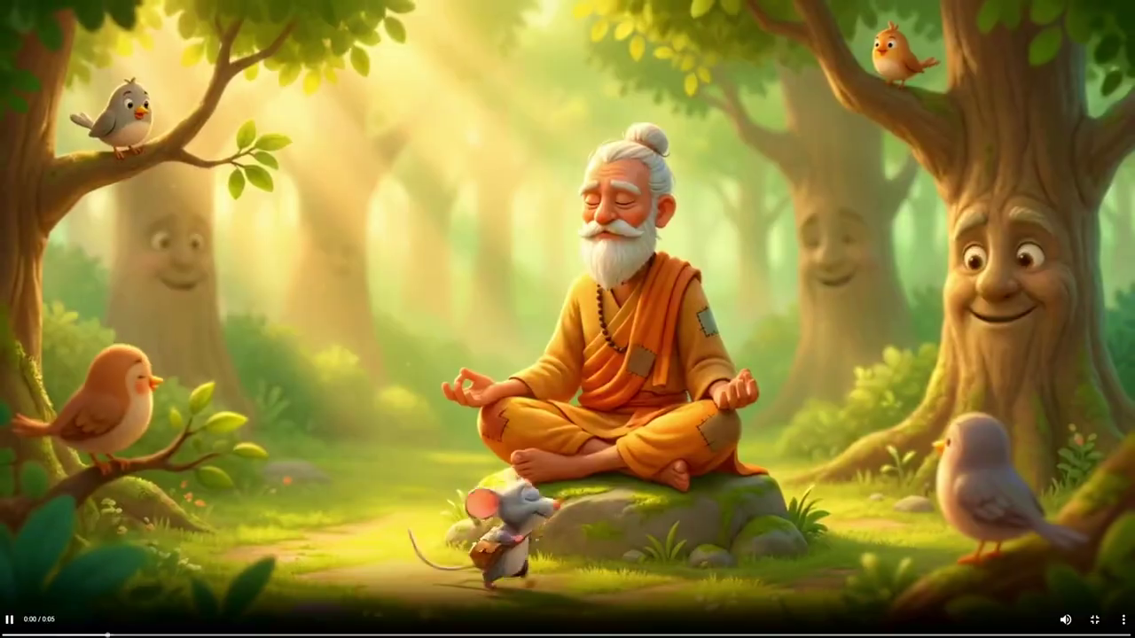
left_click(1095, 621)
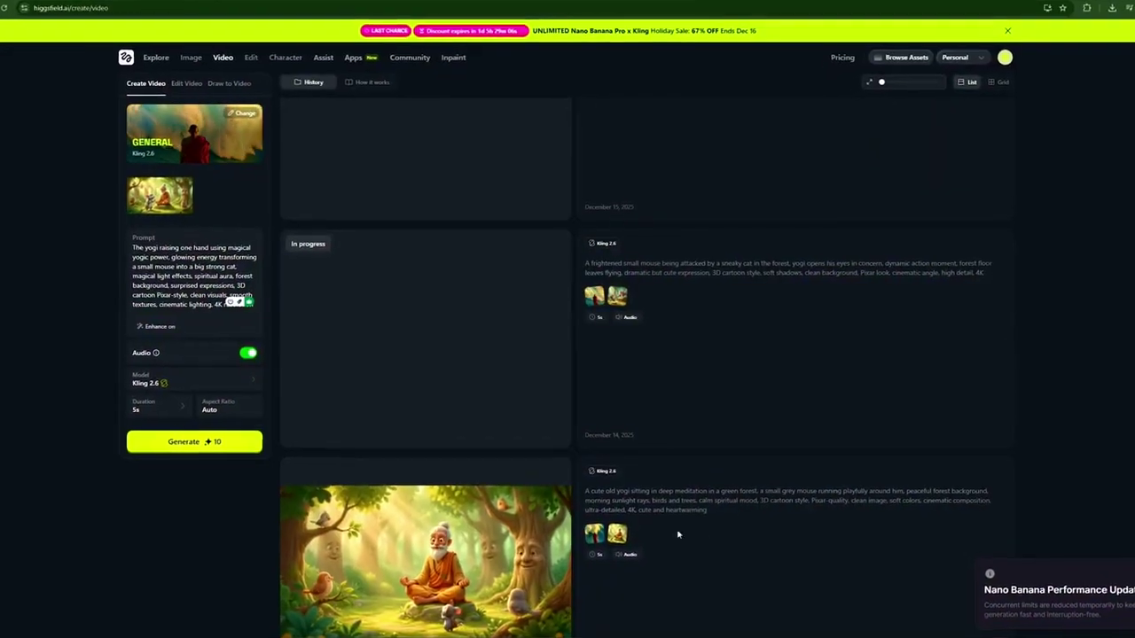
- Find the video of the cat leaping at the frightened mouse in the generation history and download it to the computer
scroll(340, 568, "down", 1)
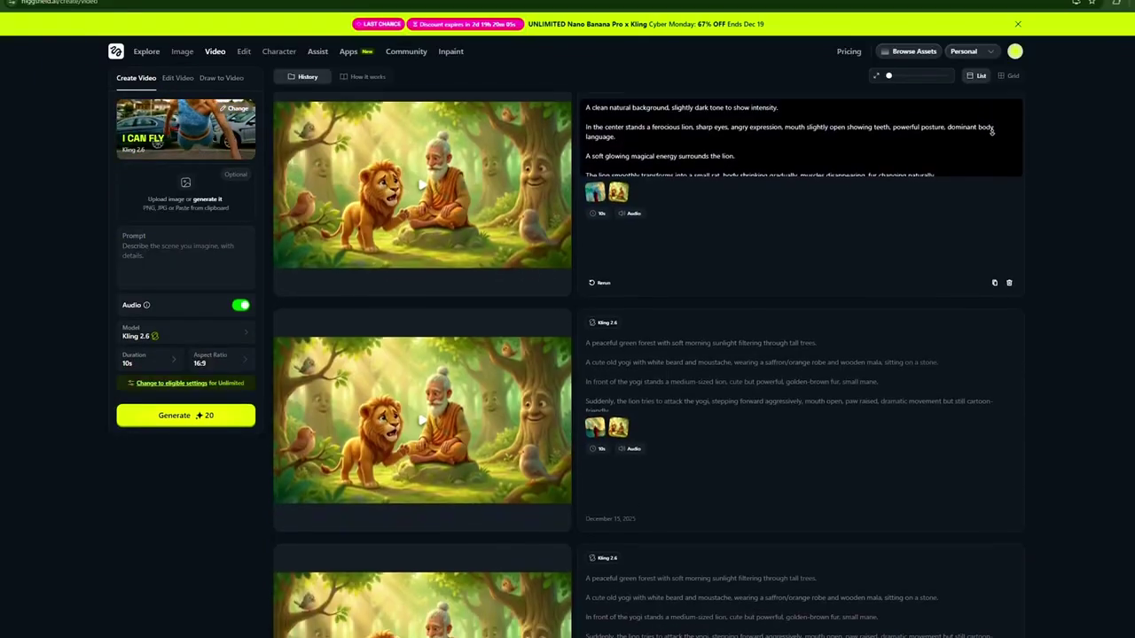
scroll(992, 133, "down", 5)
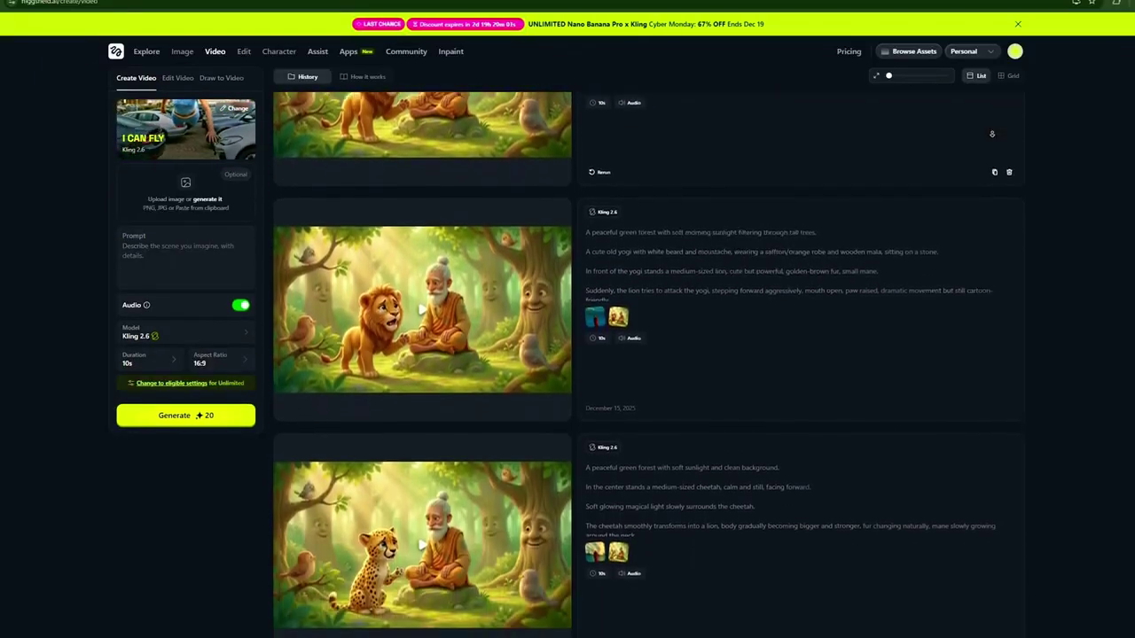
scroll(992, 133, "down", 10)
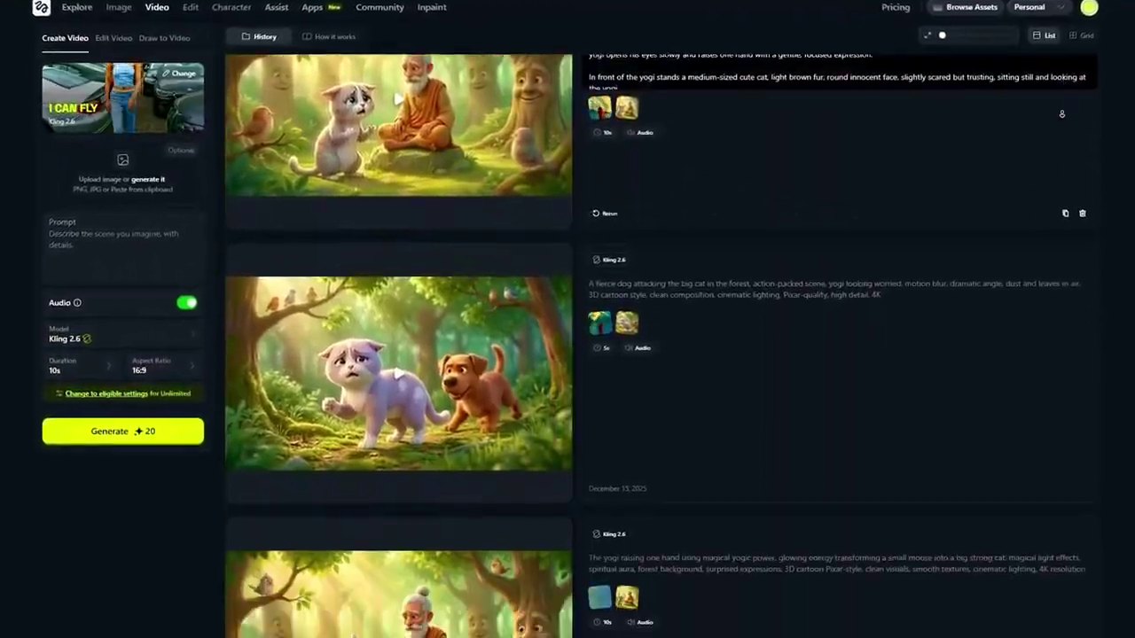
scroll(992, 133, "down", 4)
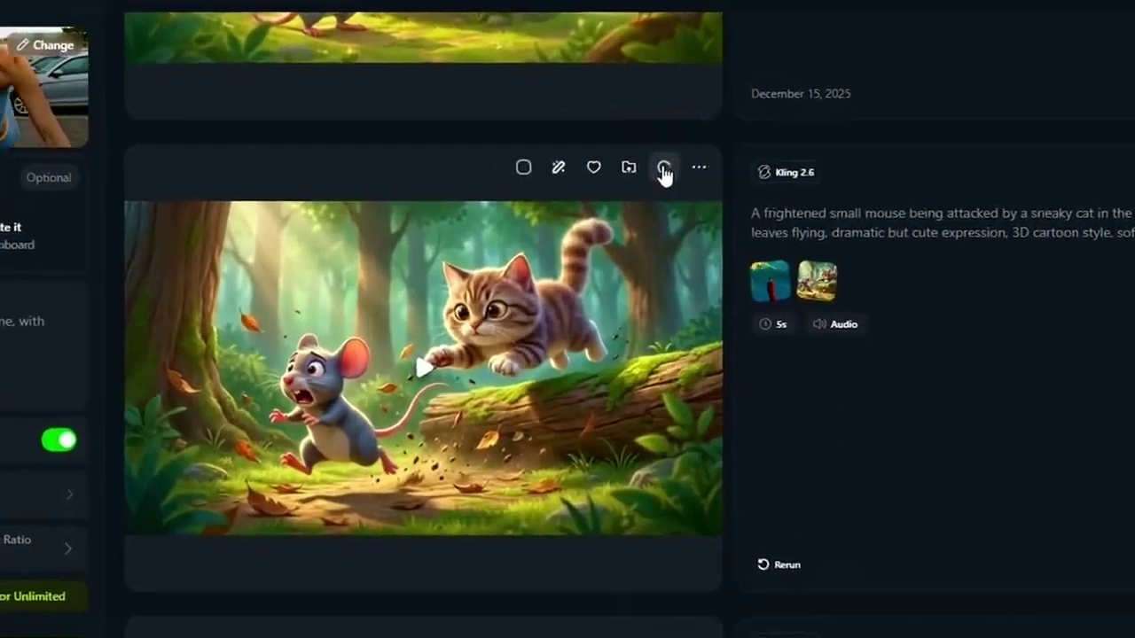
left_click(664, 170)
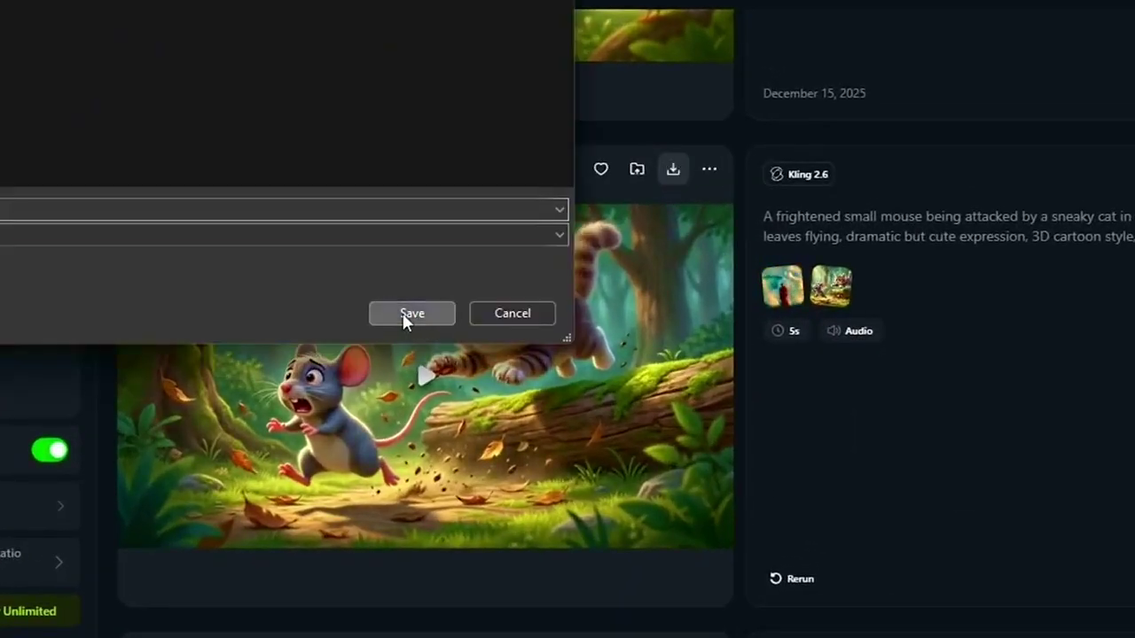
left_click(408, 315)
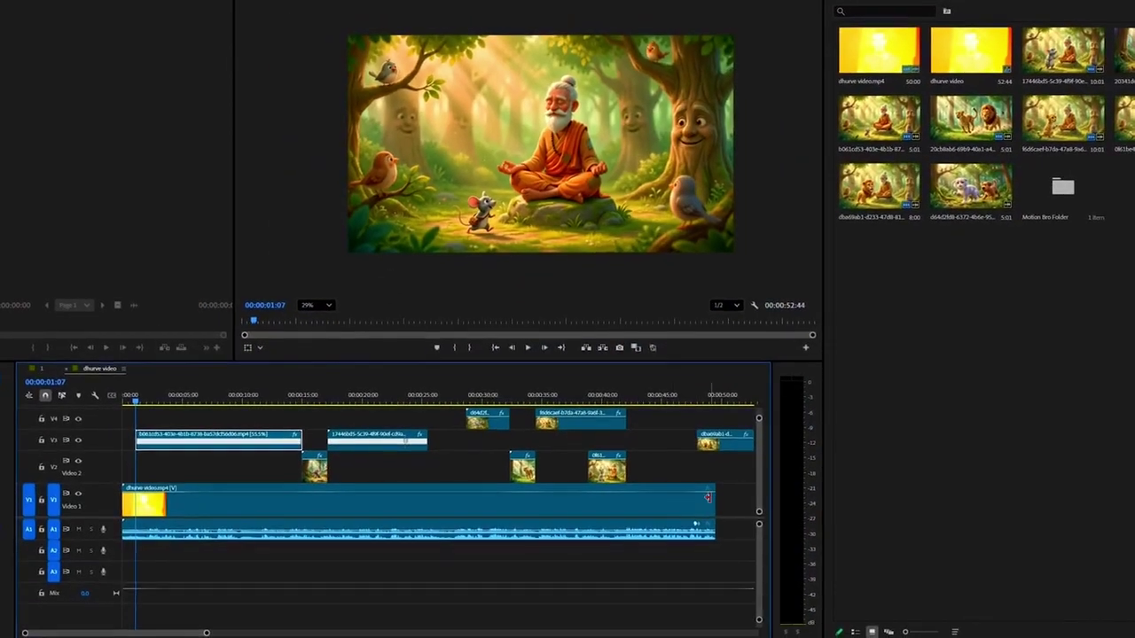
- Switch to the Premiere Pro project and undo the last clip edits on the "dhurve video" timeline
key("ctrl+z")
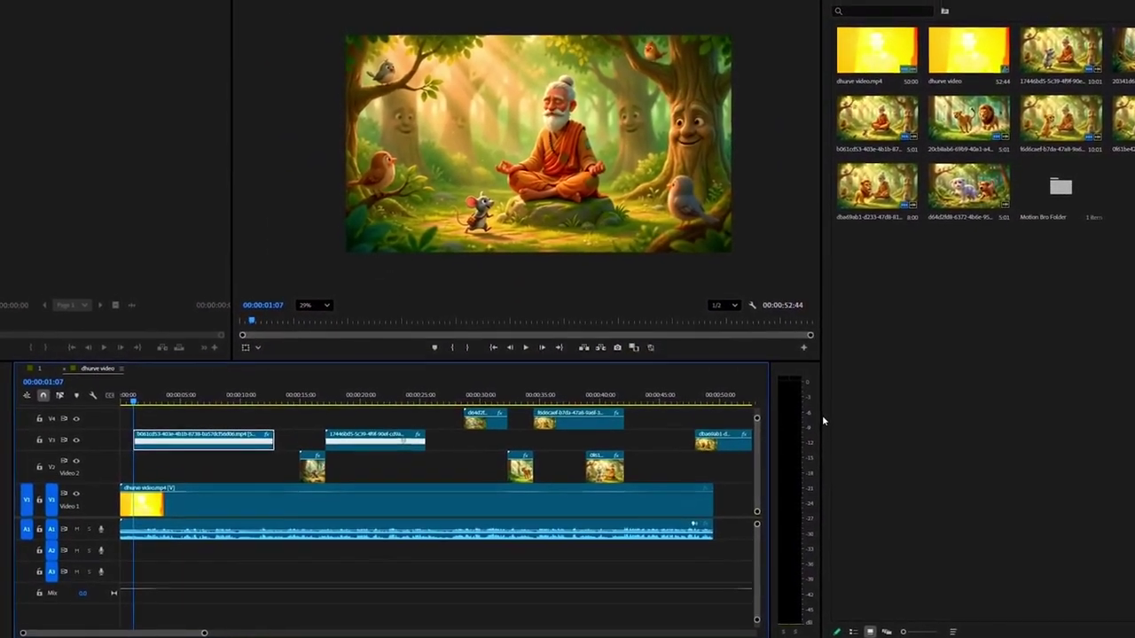
key("ctrl+z")
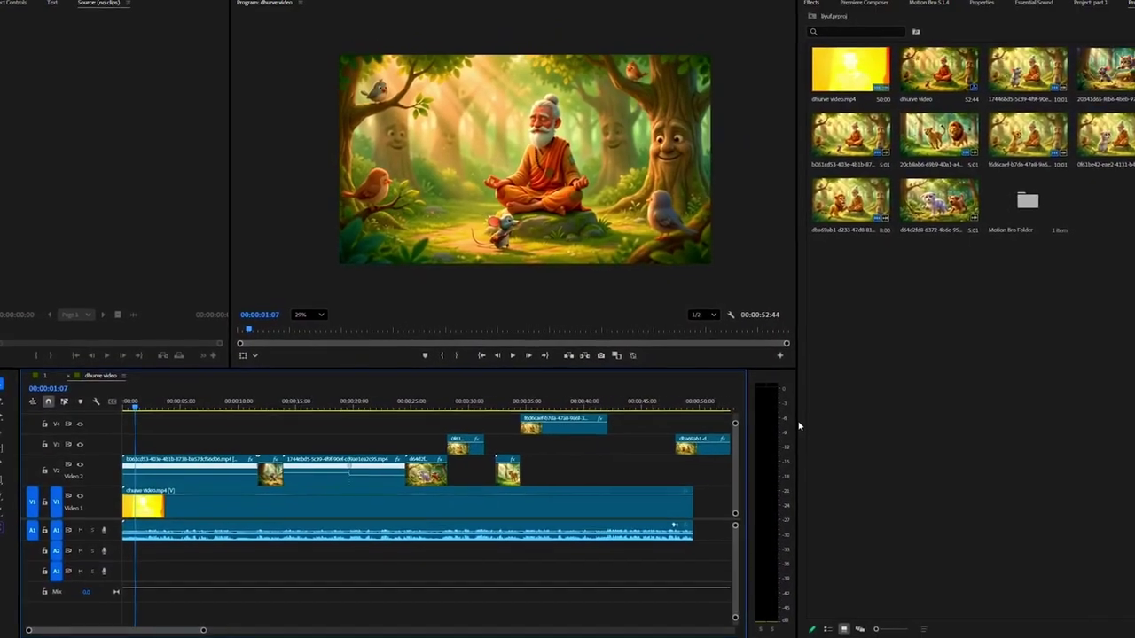